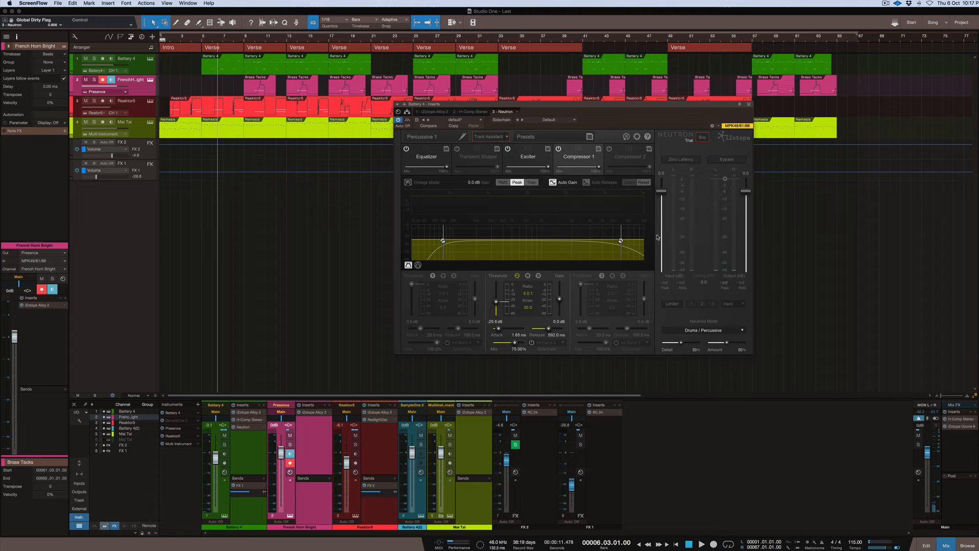
# - Show Neutron's Equalizer on Battery 4 and play the song from the start while repositioning the plug-in window below the tracks
pyautogui.click(546, 107)
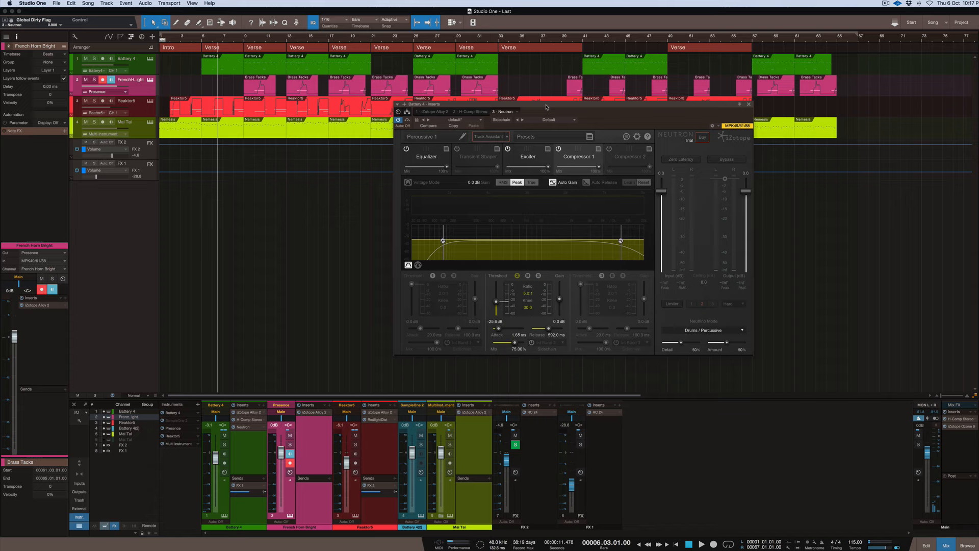
pyautogui.click(426, 157)
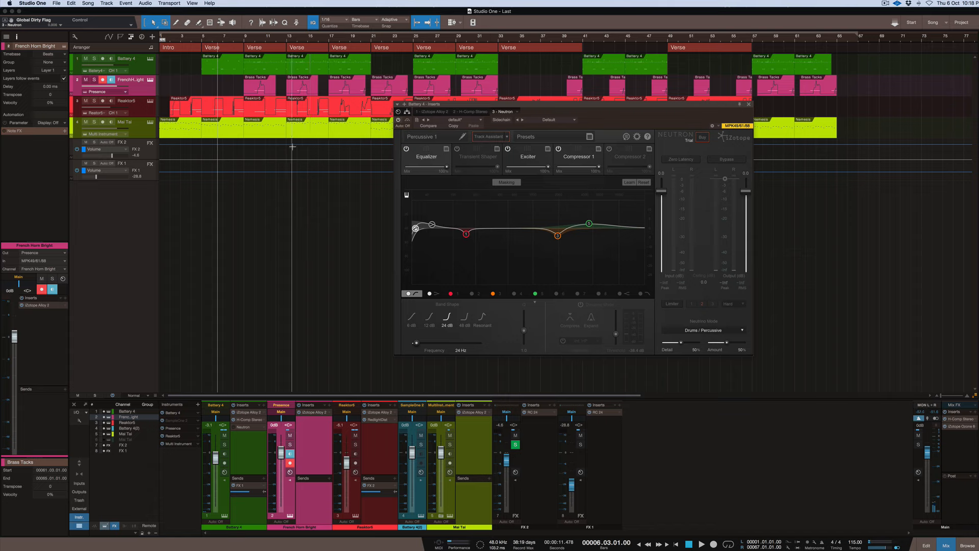
pyautogui.press(',')
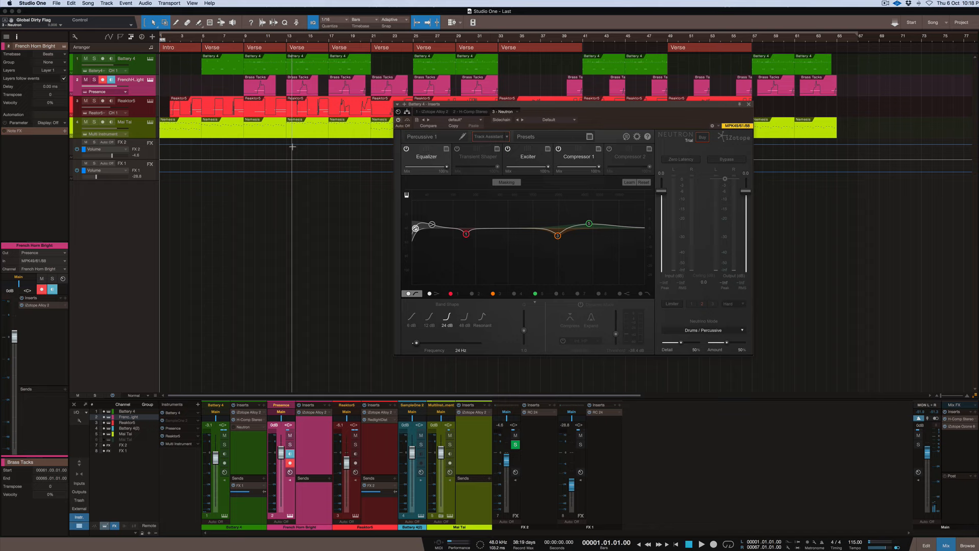
pyautogui.press('space')
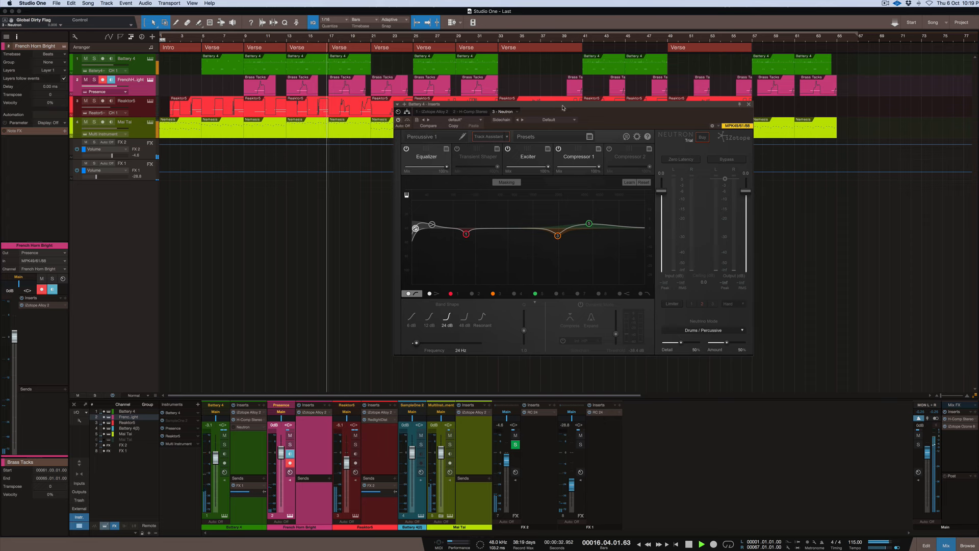
pyautogui.moveTo(562, 107); pyautogui.dragTo(528, 146)
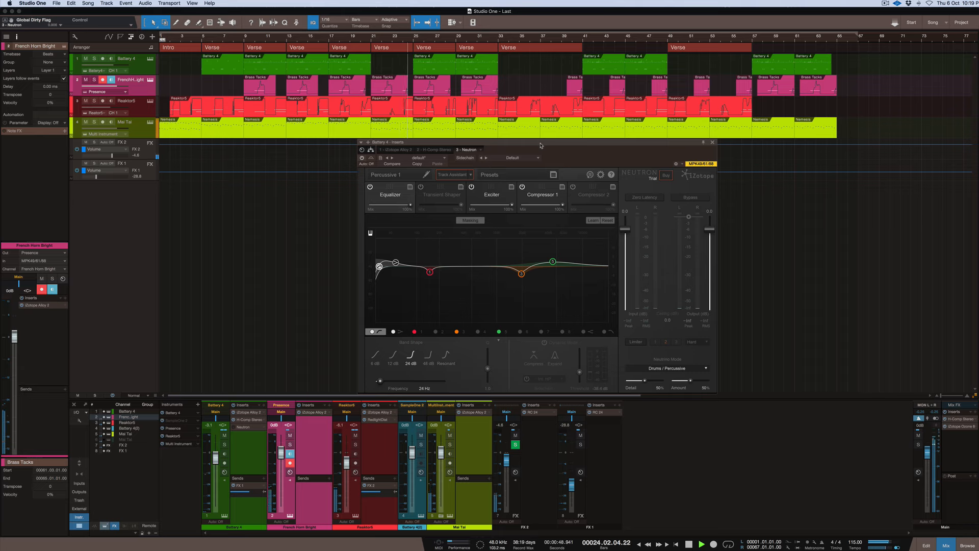
pyautogui.press('space')
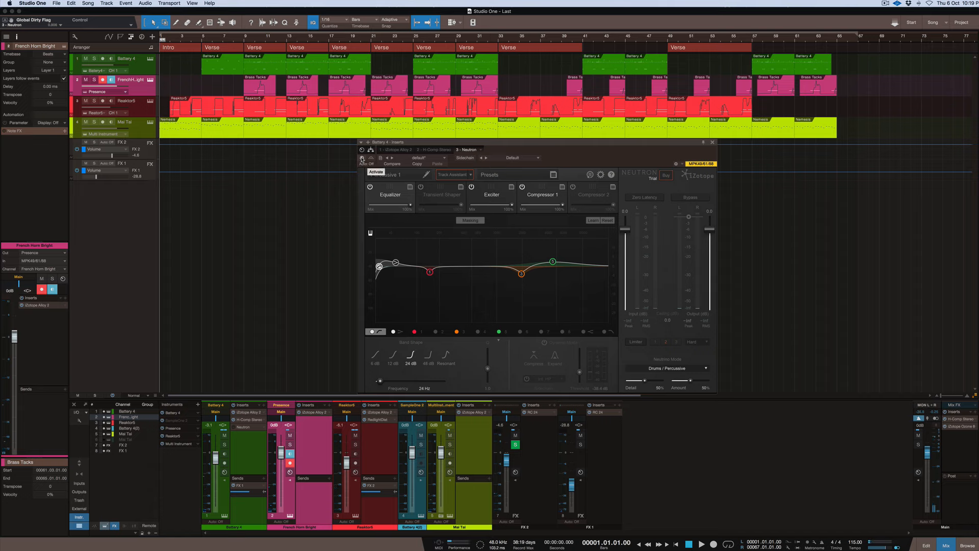
# - Play the song from the start with Neutron activated on Battery 4 to audition its processing
pyautogui.press('space')
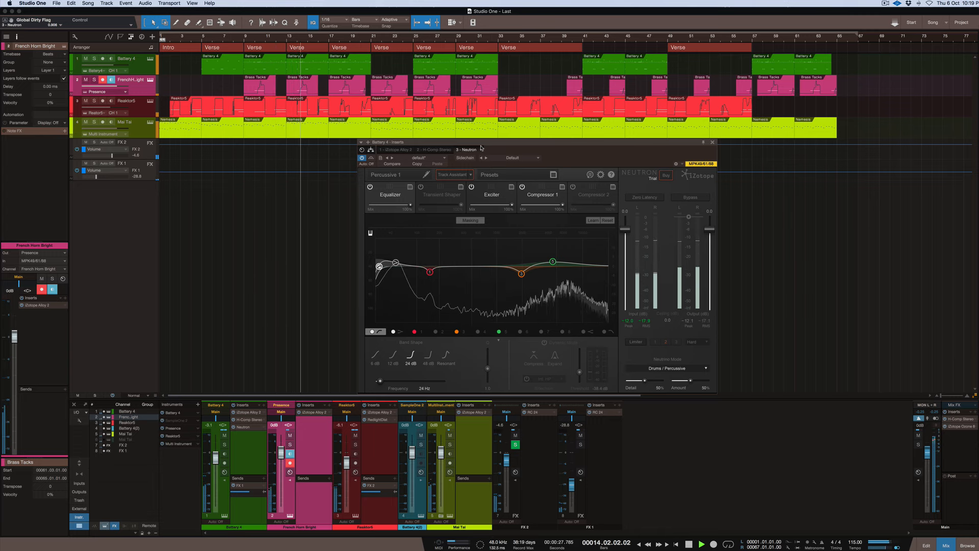
pyautogui.click(362, 158)
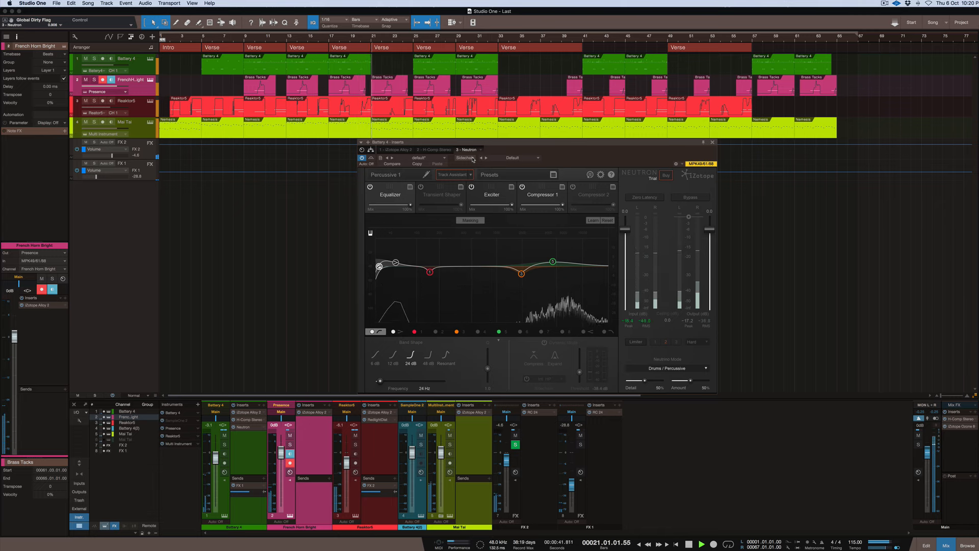
pyautogui.press('space')
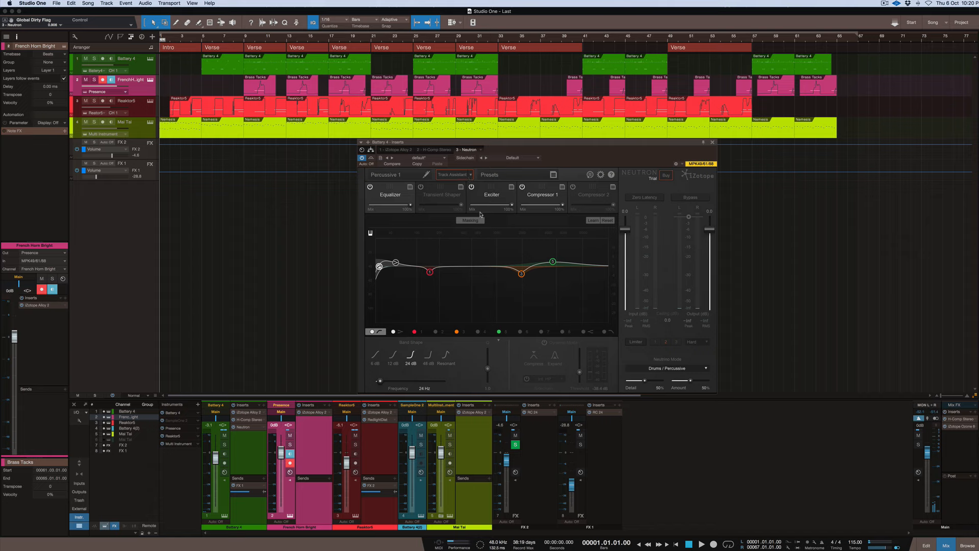
# - Inspect the settings of each active band in Neutron's Equalizer, including the low shelf and high-pass filter
pyautogui.click(430, 272)
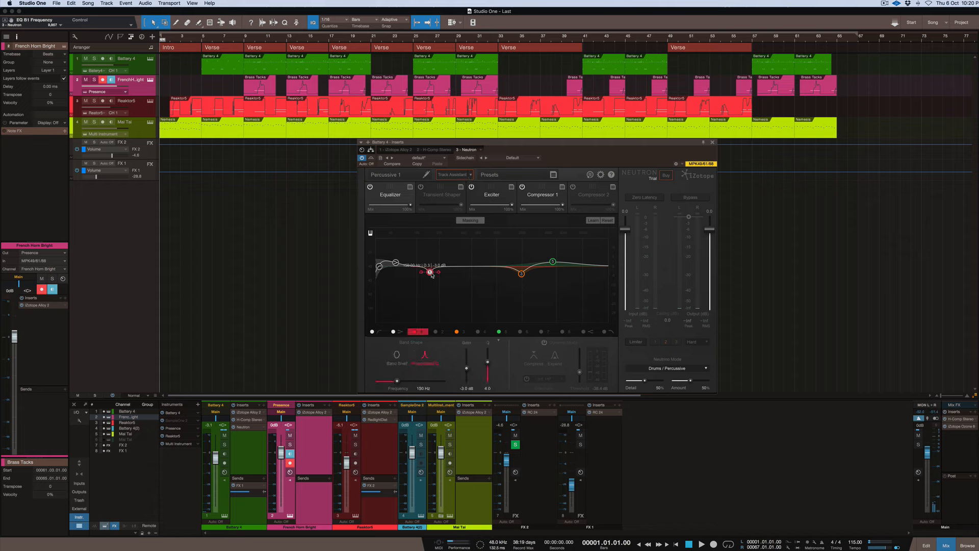
pyautogui.click(522, 274)
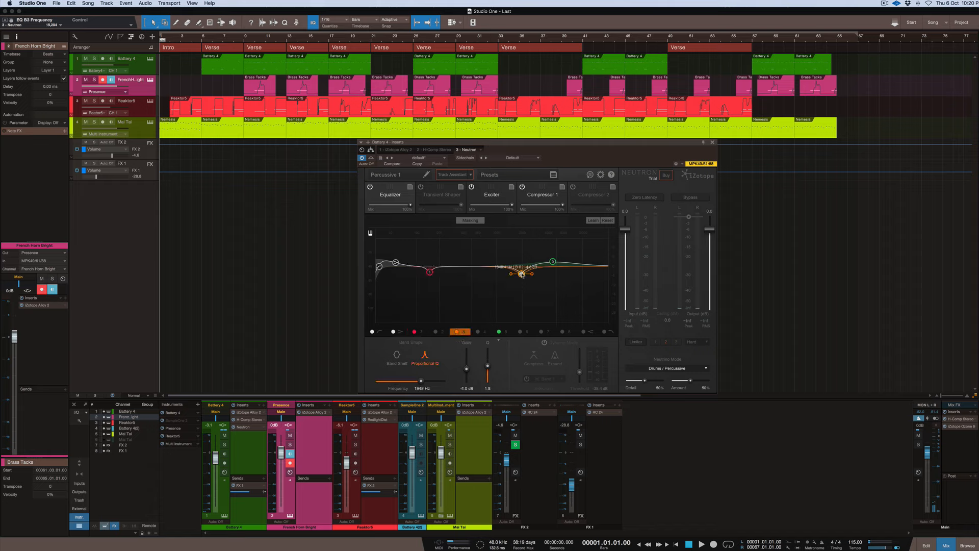
pyautogui.click(553, 262)
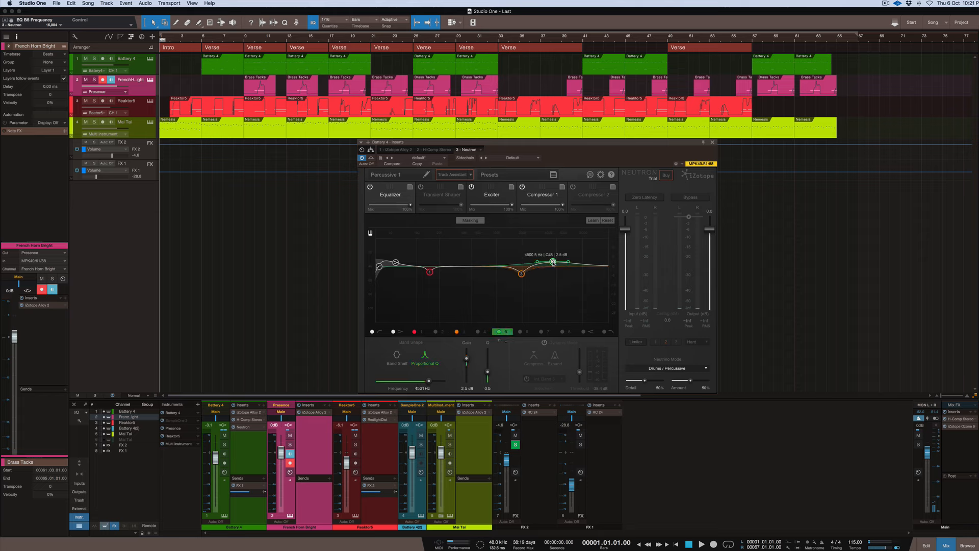
pyautogui.click(396, 263)
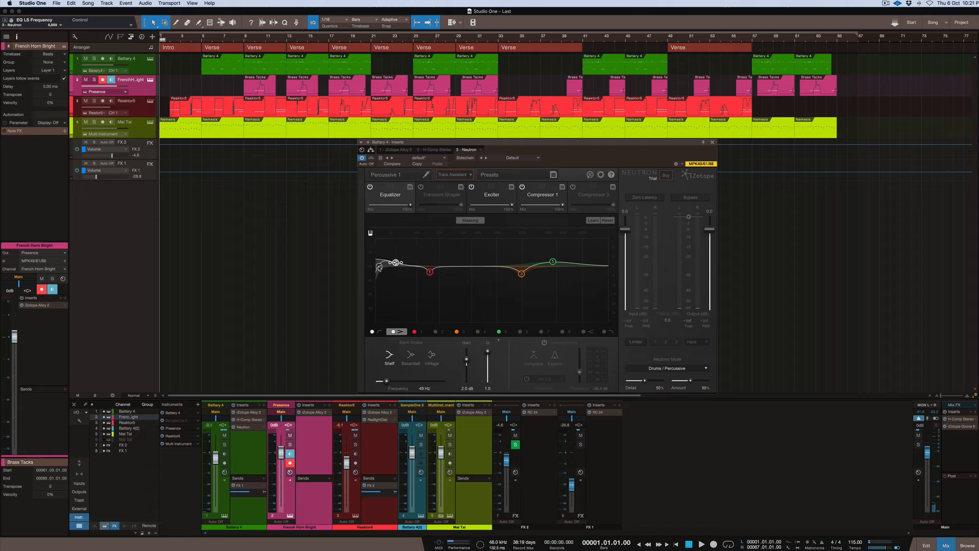
pyautogui.click(379, 266)
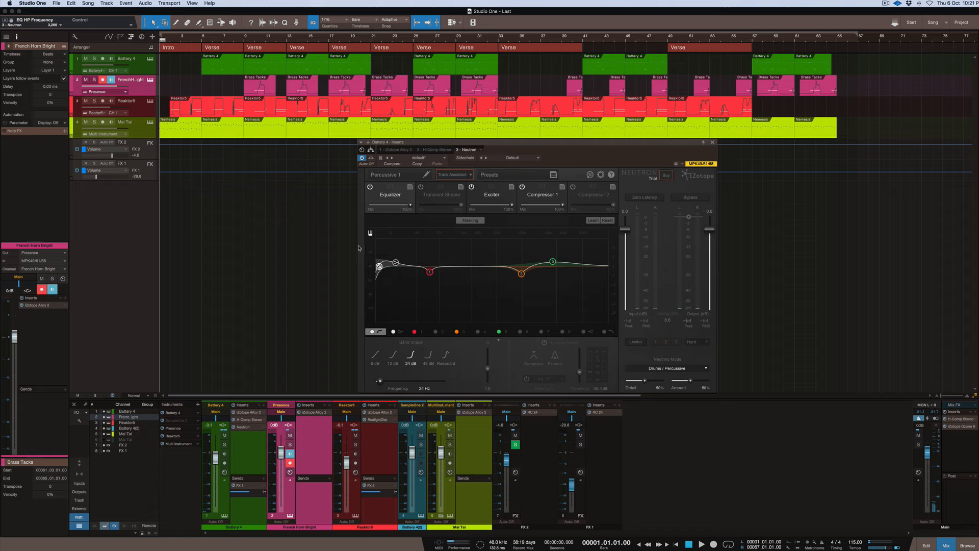
# - Deactivate Neutron on Battery 4 and show its Exciter module
pyautogui.click(361, 158)
pyautogui.click(485, 195)
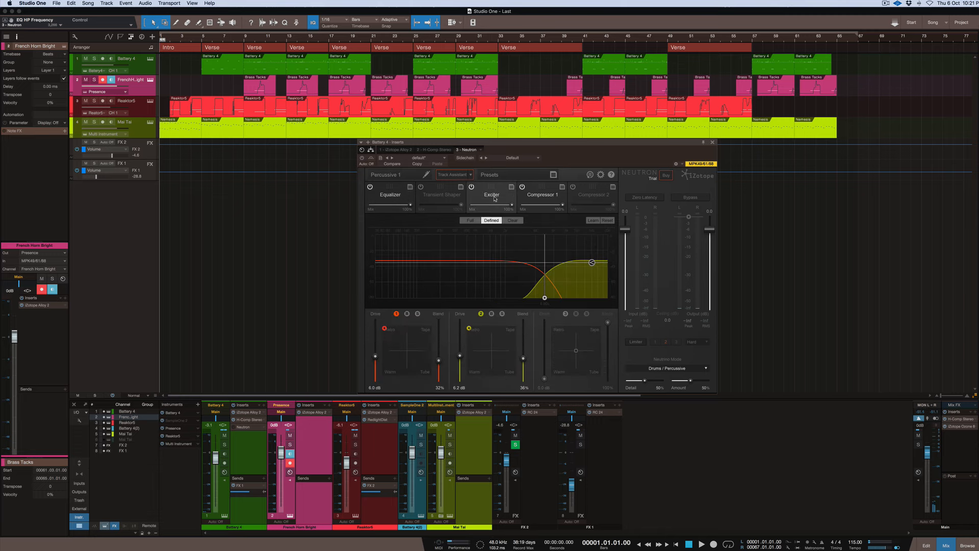
# - Open Battery 4's Alloy 2 and Neutron inserts in separate pinned windows placed side by side
pyautogui.click(245, 412)
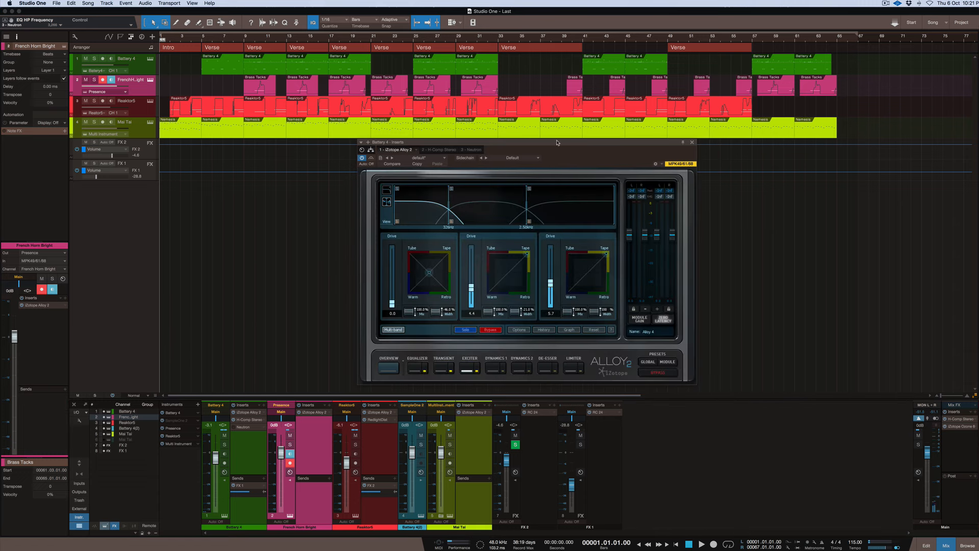
pyautogui.moveTo(557, 143); pyautogui.dragTo(337, 127)
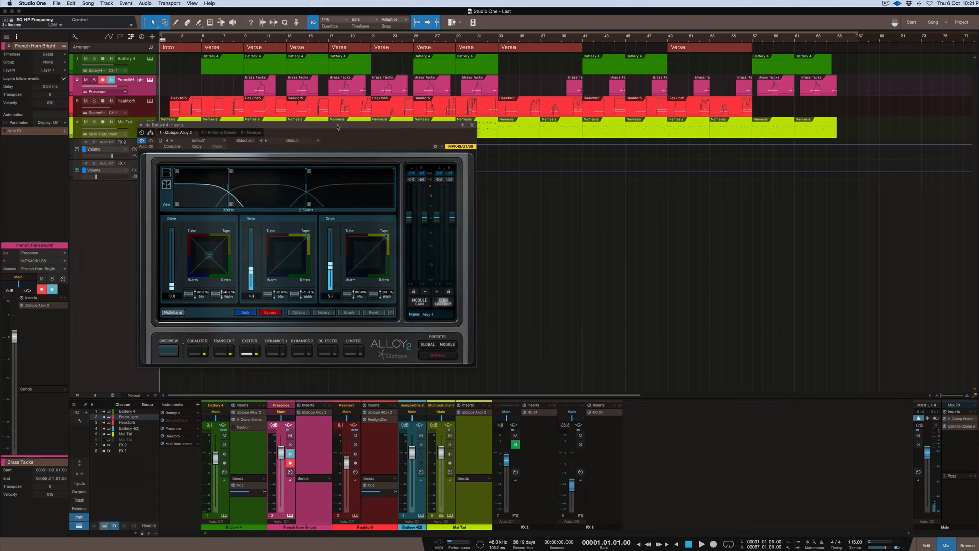
pyautogui.click(463, 125)
pyautogui.click(244, 430)
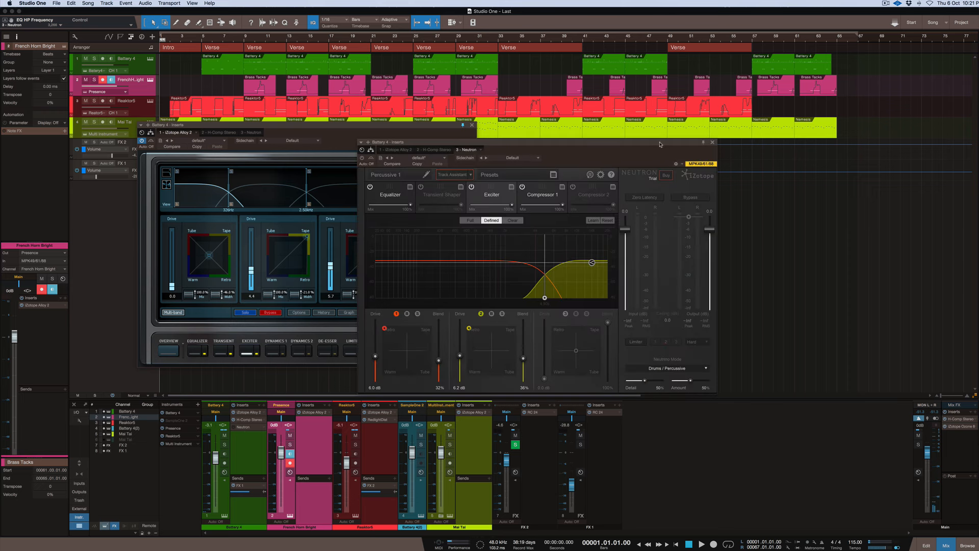
pyautogui.moveTo(667, 141); pyautogui.dragTo(779, 127)
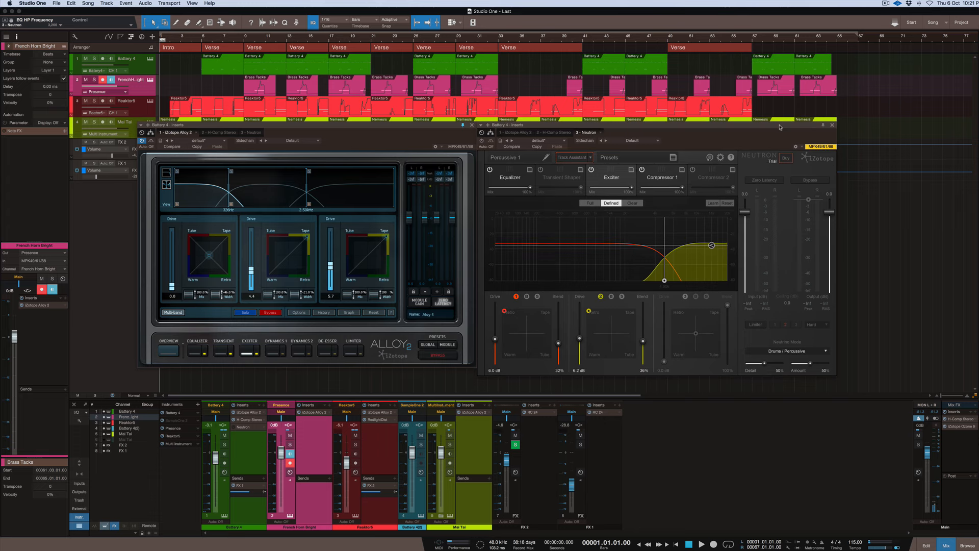
pyautogui.click(823, 125)
# - Examine Neutron's Equalizer, Exciter and Compressor 1 modules and their settings on Battery 4
pyautogui.click(517, 178)
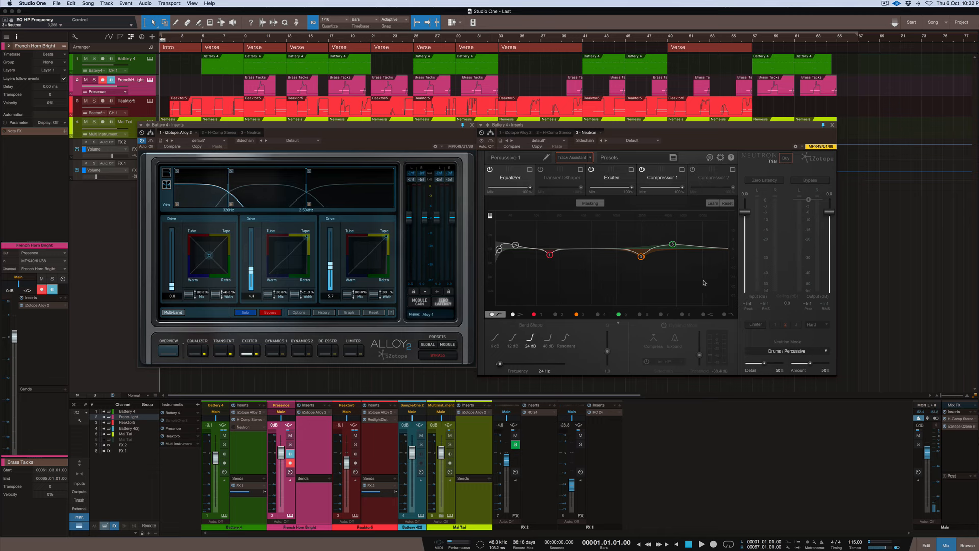
pyautogui.click(673, 245)
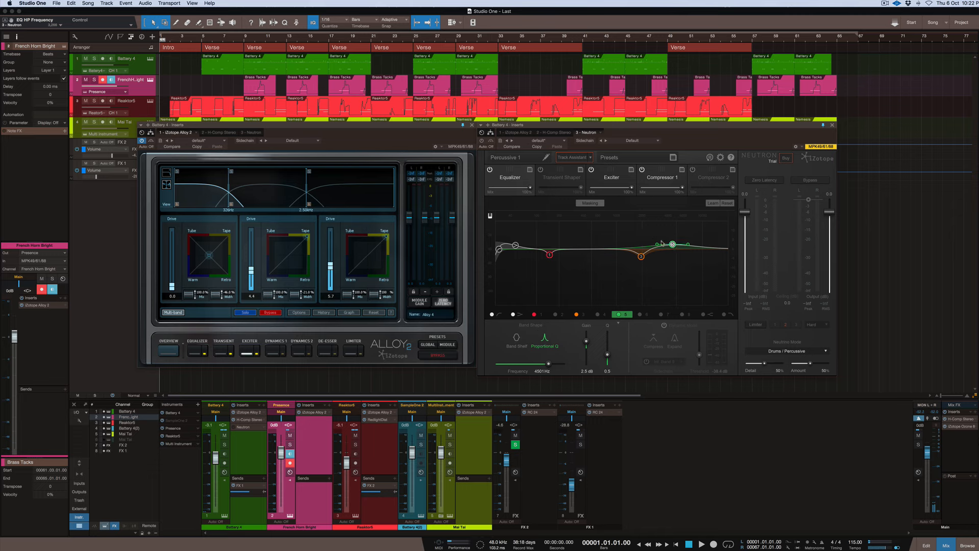
pyautogui.moveTo(675, 247)
pyautogui.click(662, 180)
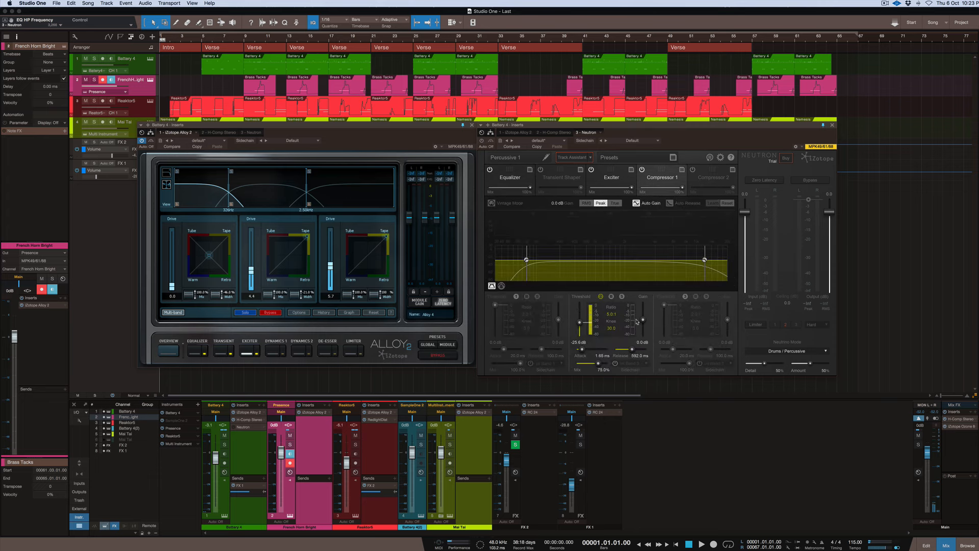
pyautogui.click(612, 176)
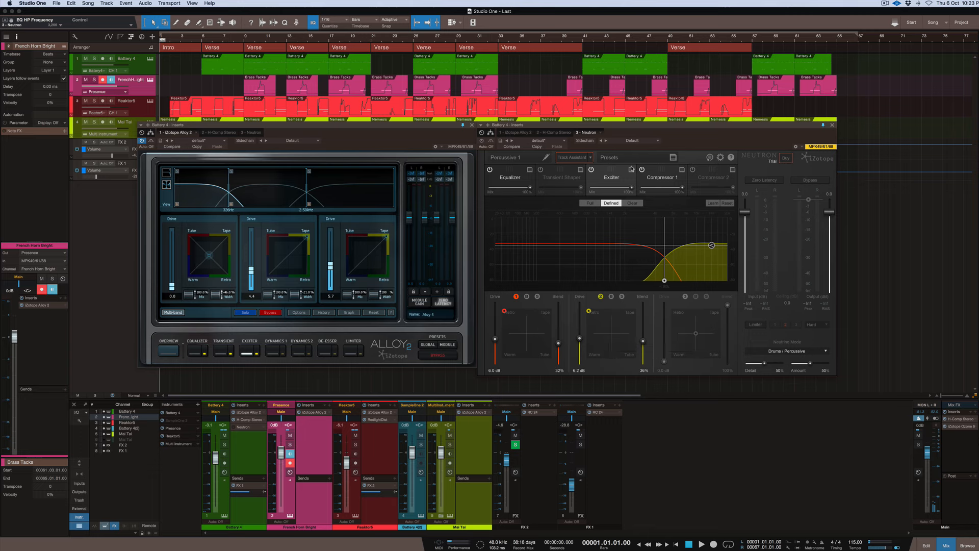
pyautogui.click(653, 180)
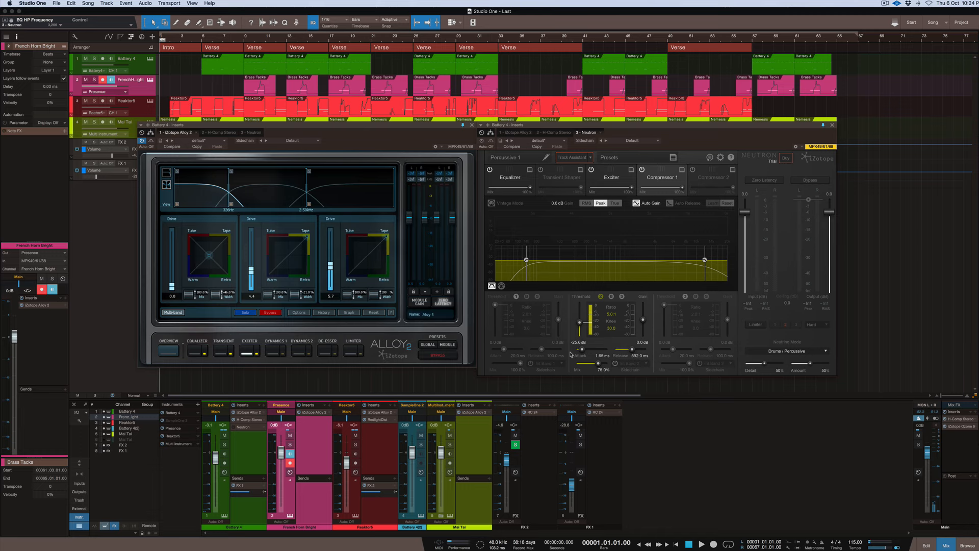
pyautogui.click(523, 178)
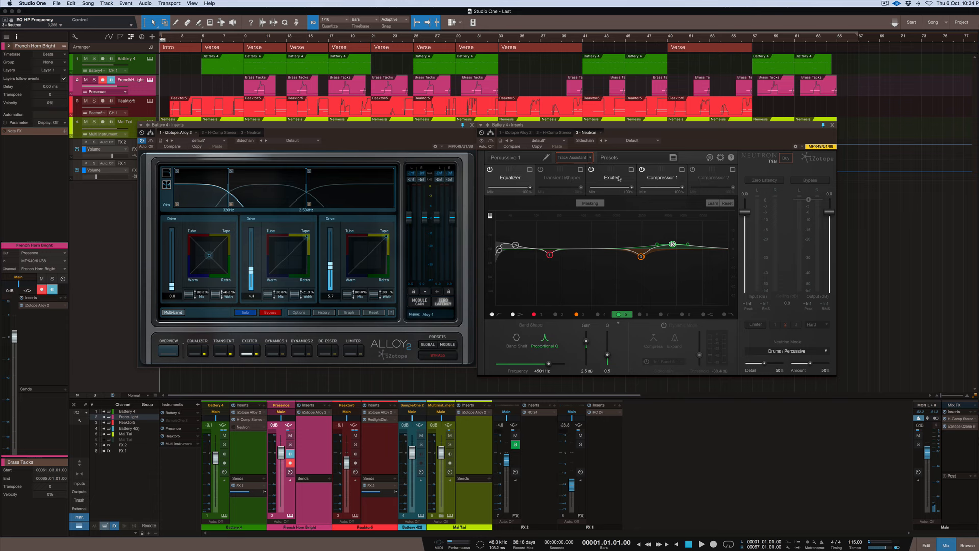
pyautogui.click(614, 176)
pyautogui.click(657, 178)
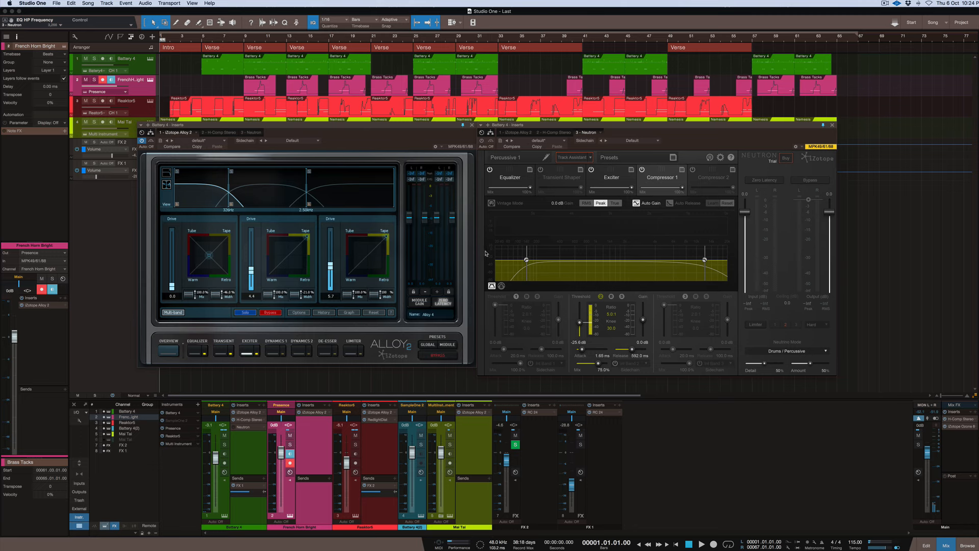
# - Look through Alloy 2's Dynamics 1, Equalizer, Transient and Exciter modules to compare them with Neutron
pyautogui.click(327, 129)
pyautogui.click(273, 351)
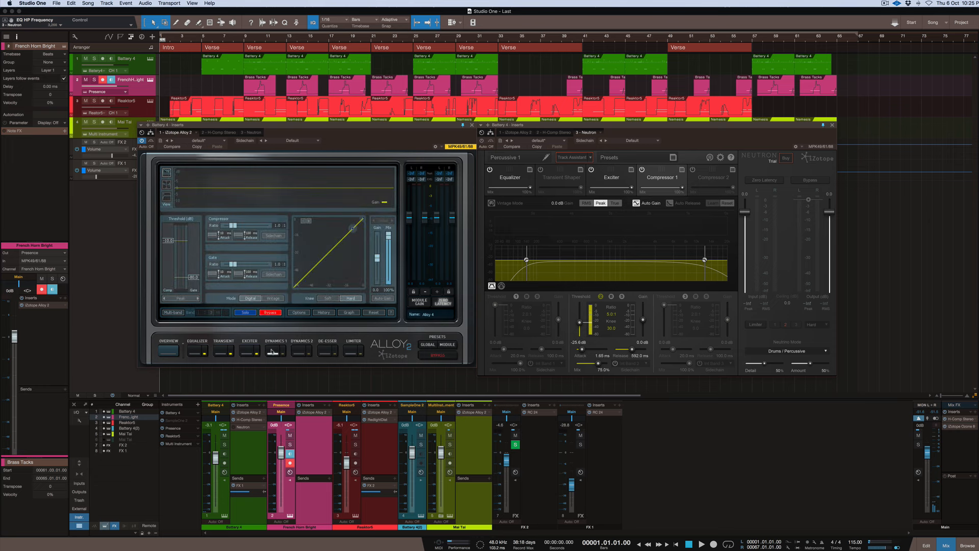
pyautogui.click(198, 352)
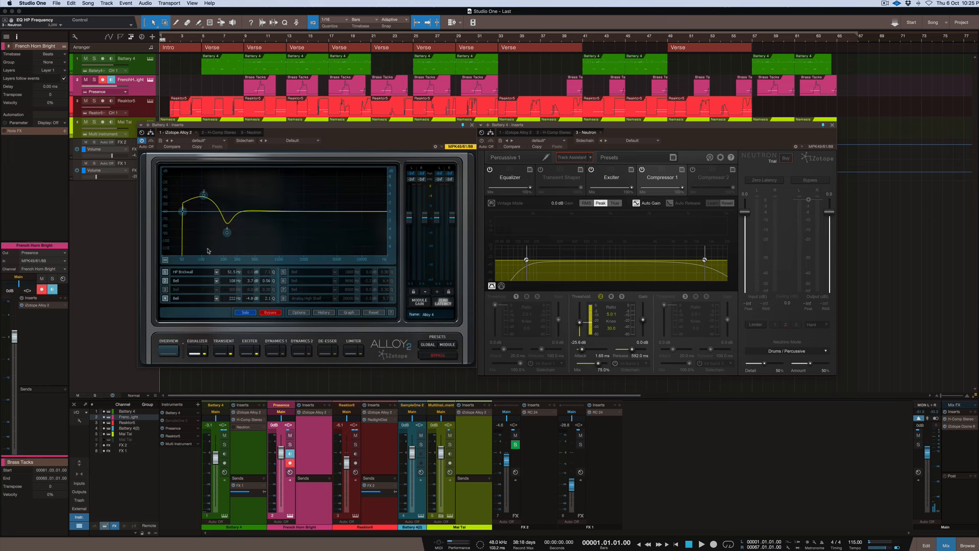
pyautogui.click(218, 351)
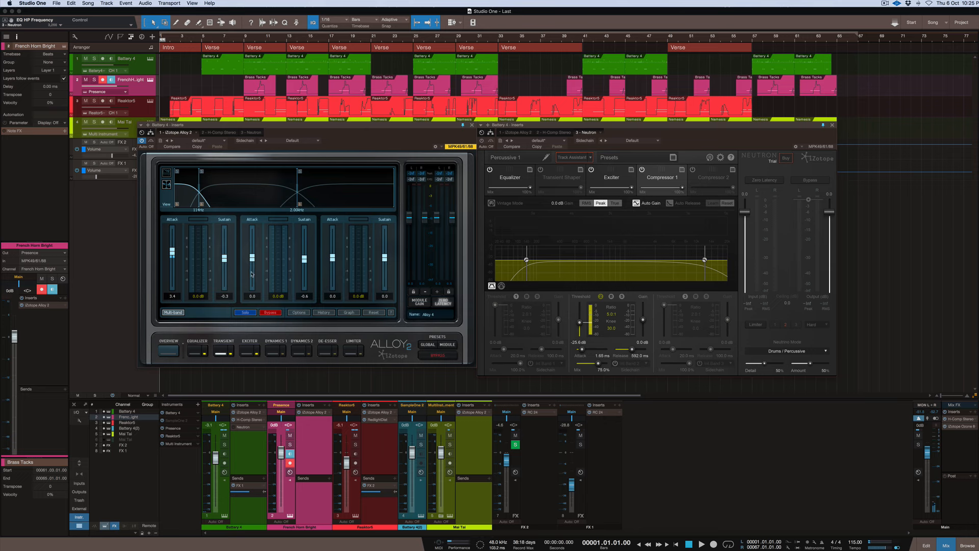
pyautogui.click(241, 349)
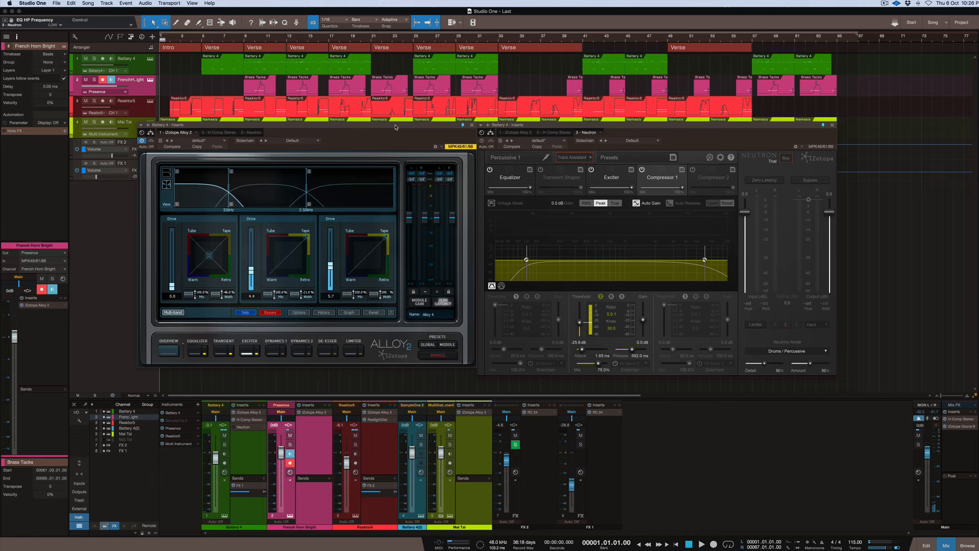
# - Return Battery 4's Neutron to the Equalizer module and turn on Masking
pyautogui.click(714, 128)
pyautogui.click(522, 185)
pyautogui.click(601, 203)
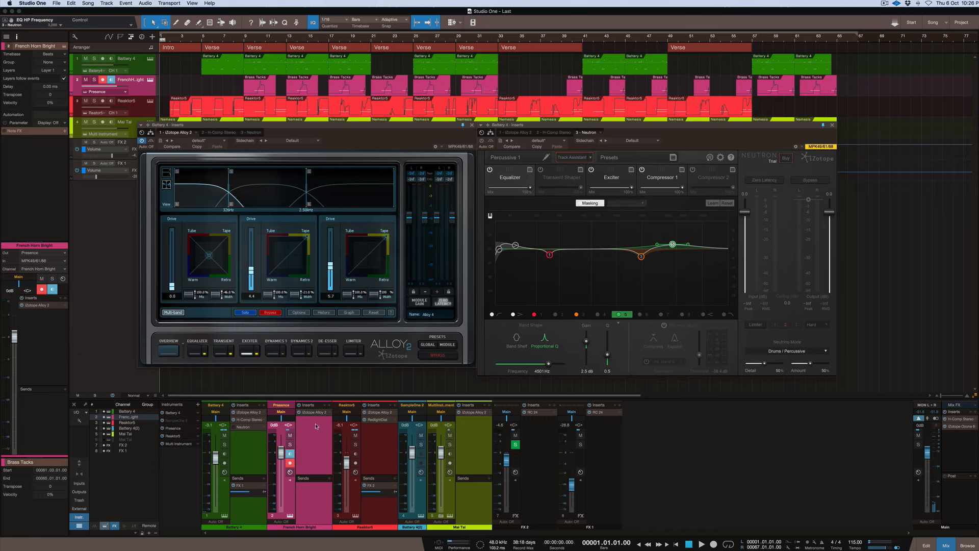
# - Add iZotope Neutron to the Reaktor5 channel's inserts and continue without authorizing it
pyautogui.click(392, 405)
pyautogui.hotkey('ctrl', 'Up')
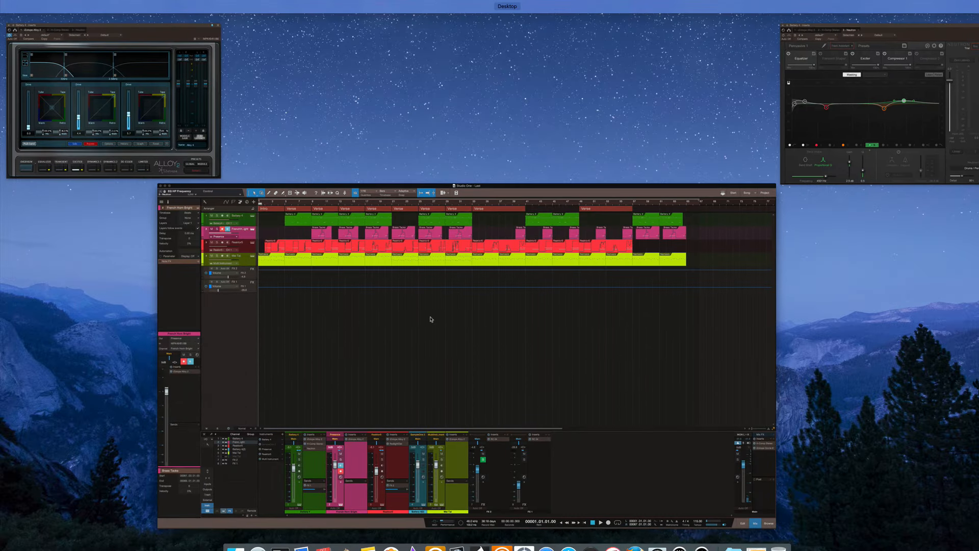
pyautogui.click(448, 353)
pyautogui.scroll(-3, 431, 326)
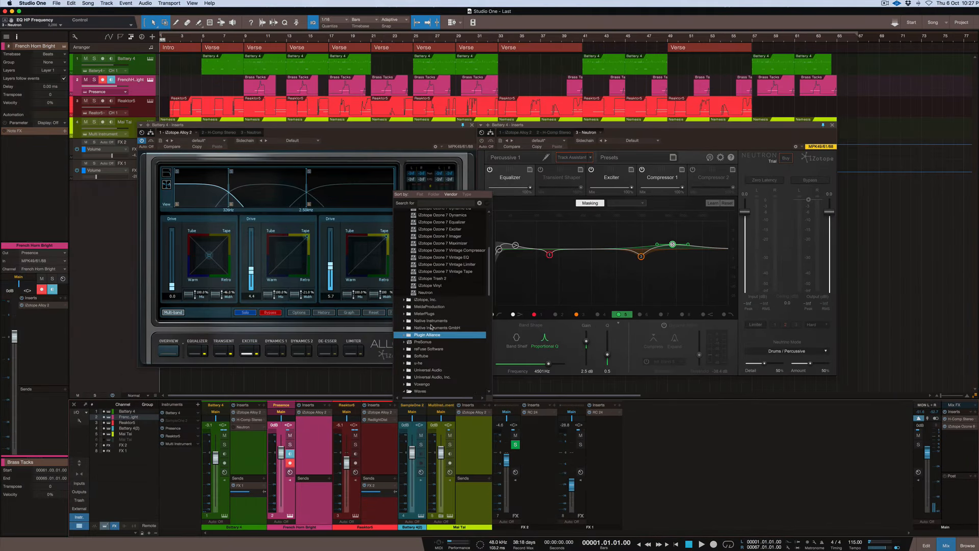
pyautogui.click(424, 293)
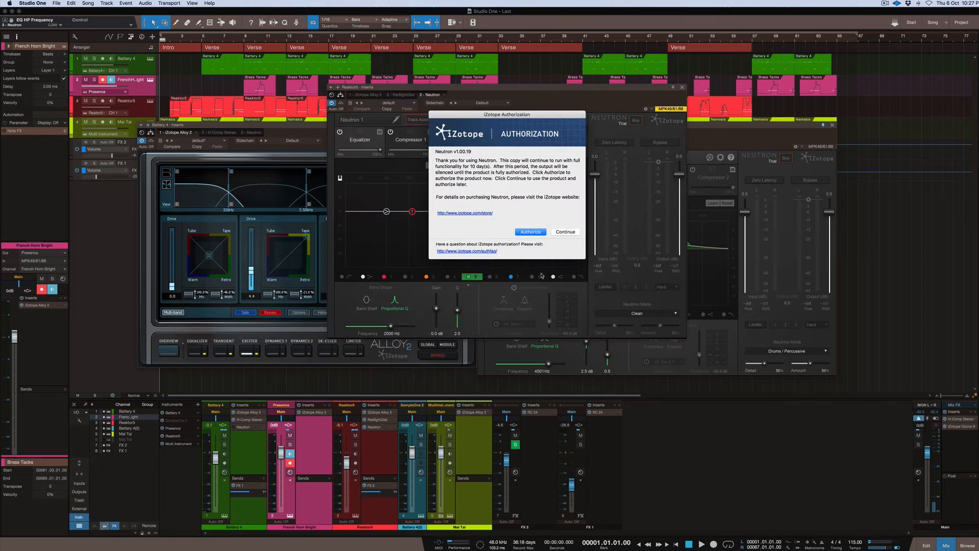
pyautogui.click(562, 232)
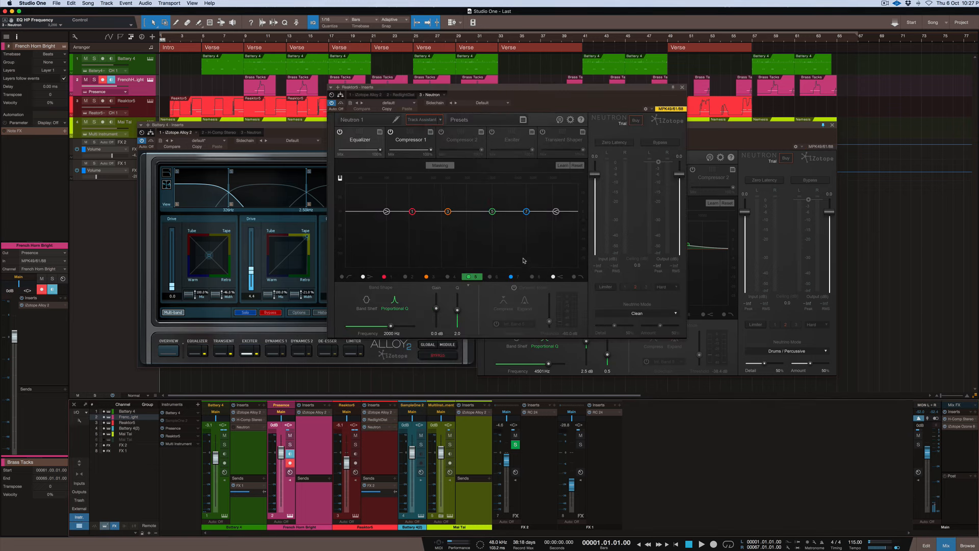
# - Turn on Masking in Reaktor5's Neutron, close the Alloy 2 window, and place this Neutron beside Battery 4's
pyautogui.click(440, 164)
pyautogui.moveTo(486, 89); pyautogui.dragTo(688, 141)
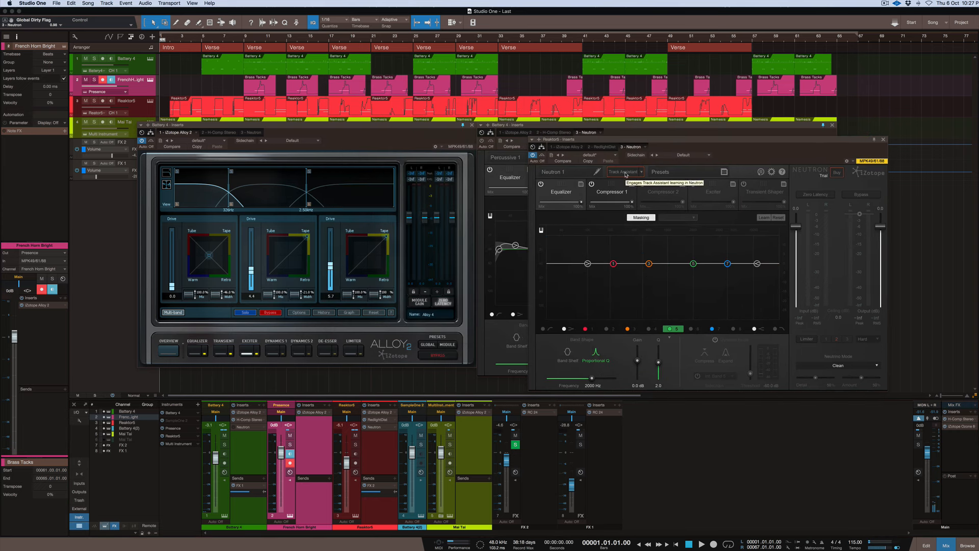
pyautogui.click(471, 124)
pyautogui.moveTo(855, 142); pyautogui.dragTo(451, 128)
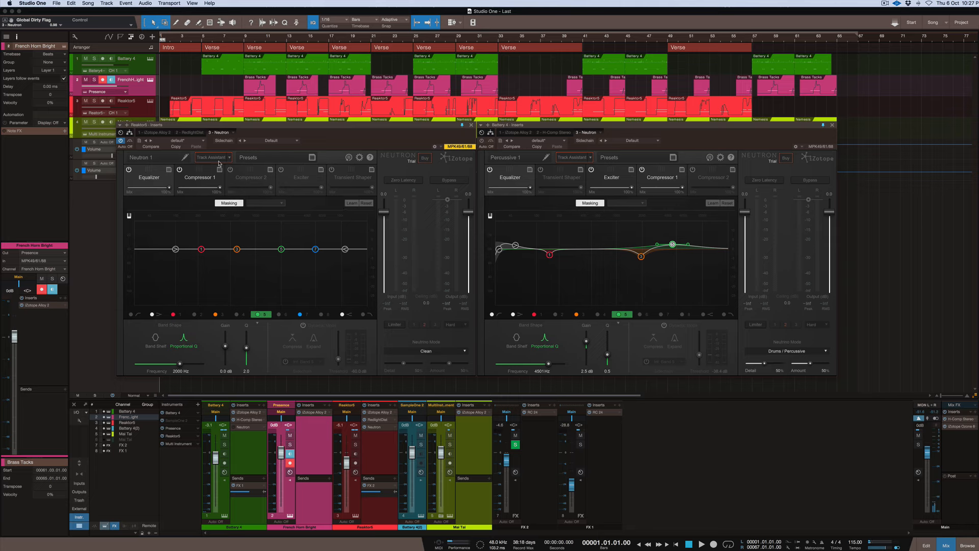
# - Run Track Assistant in Reaktor5's Neutron while the song plays, and stop playback once its settings are made
pyautogui.press('space')
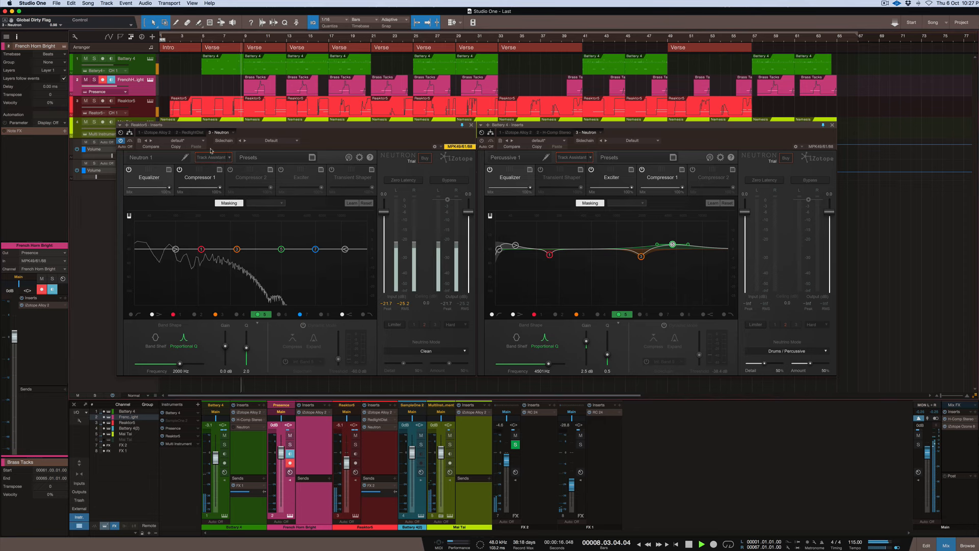
pyautogui.click(211, 156)
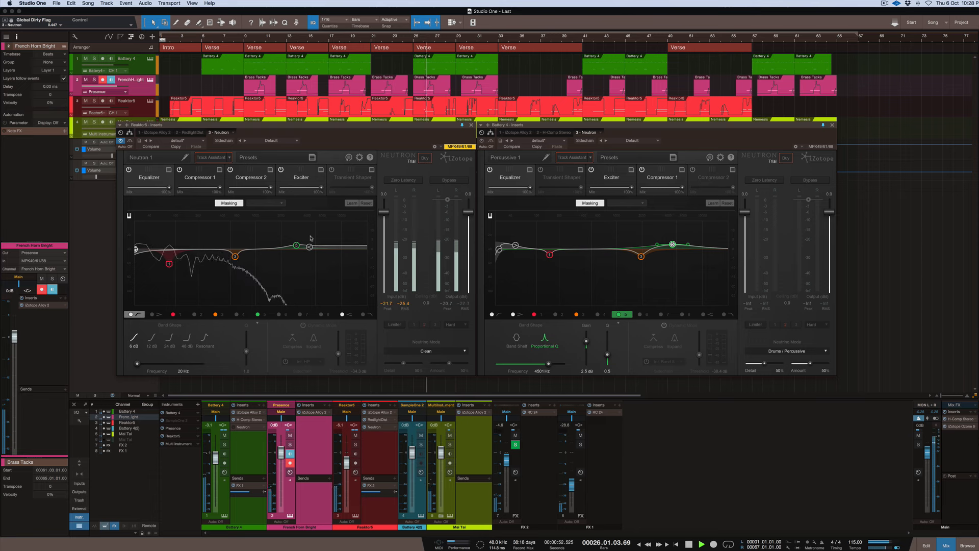
pyautogui.press('space')
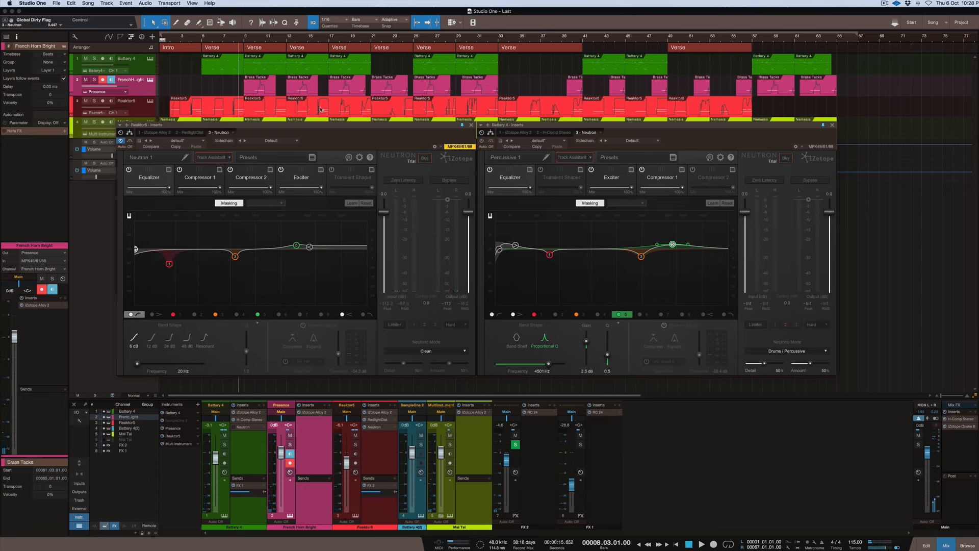
# - Open Compressor 2 in Reaktor5's Neutron and watch its metering during short playback passes
pyautogui.click(270, 169)
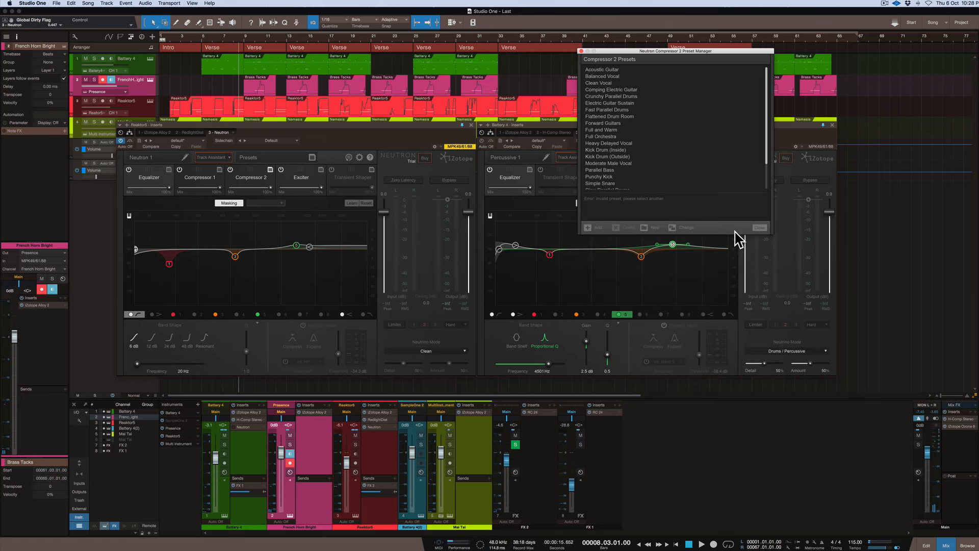
pyautogui.click(581, 51)
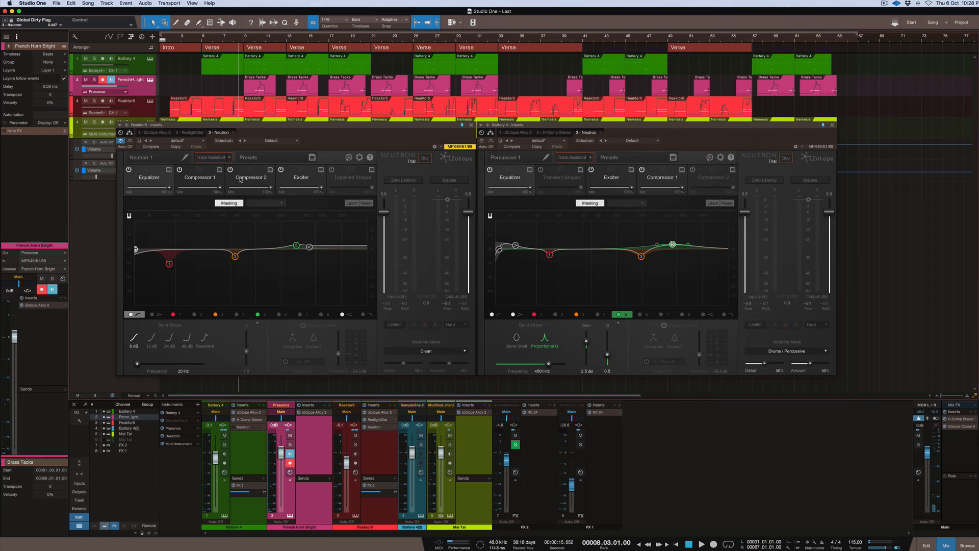
pyautogui.click(194, 187)
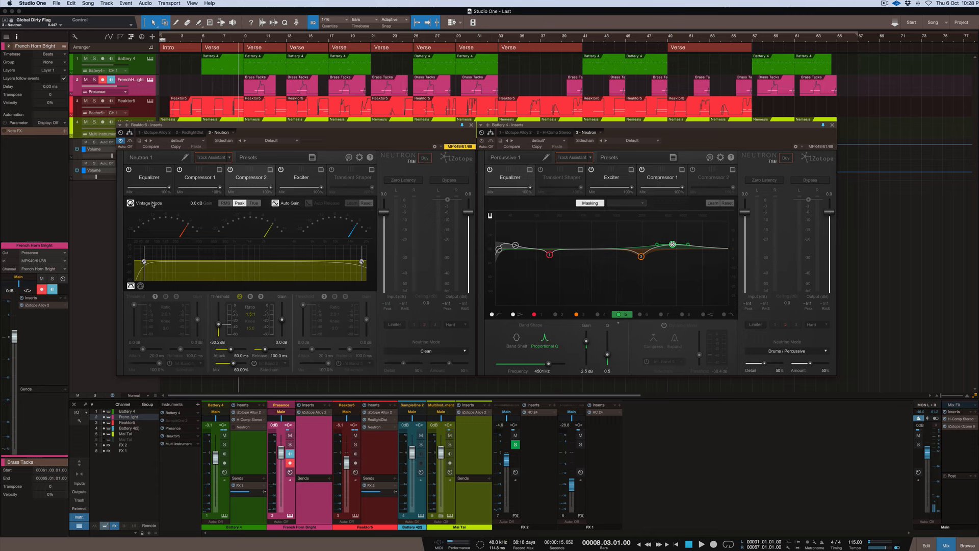
pyautogui.press('space')
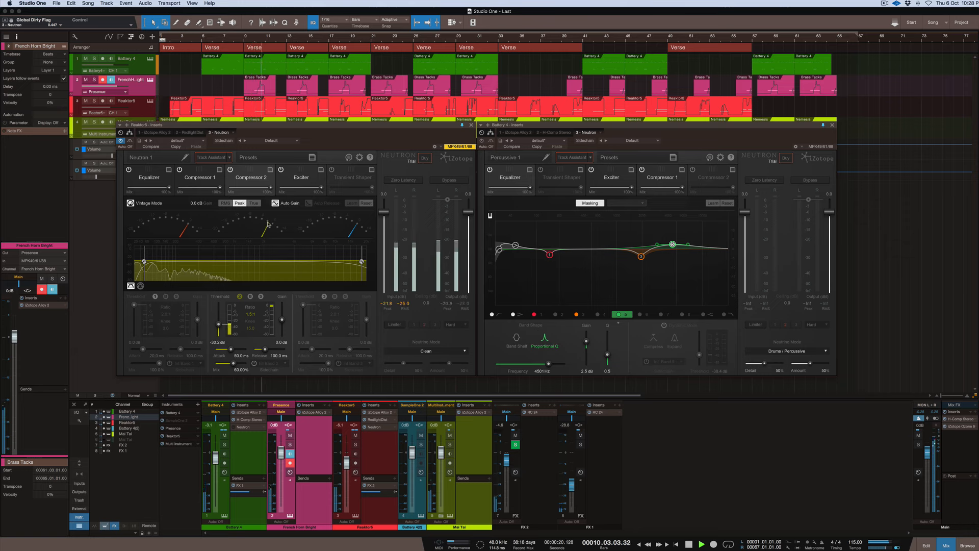
pyautogui.press('space')
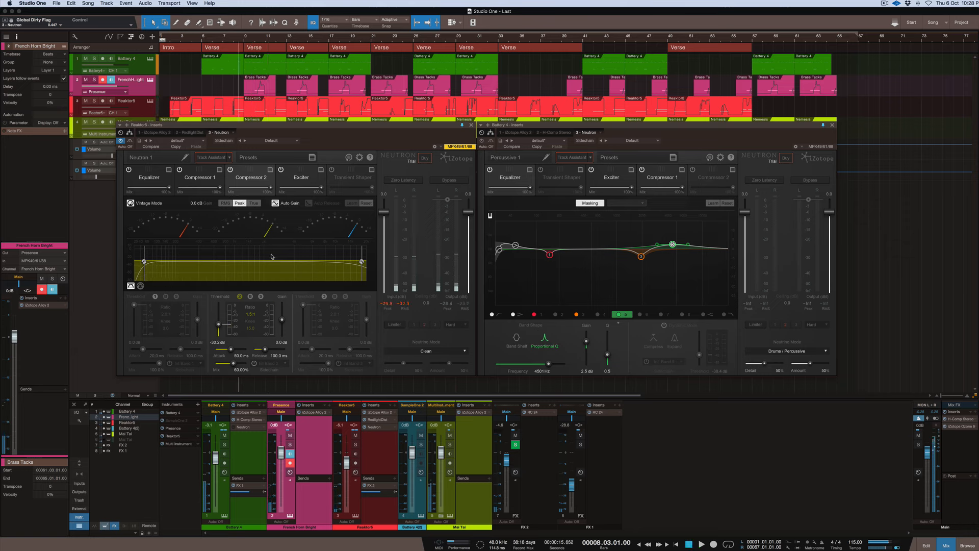
pyautogui.press('space')
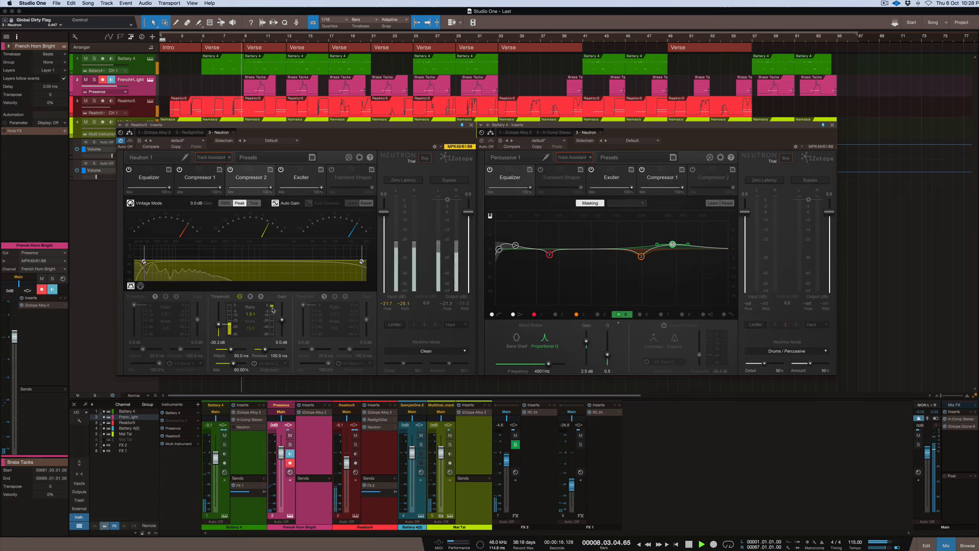
pyautogui.press('space')
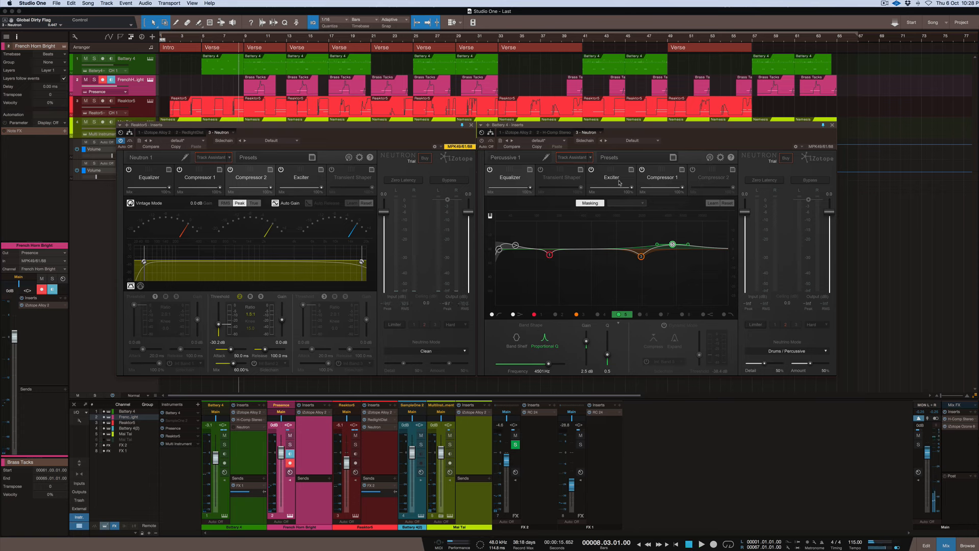
# - Compare the attack and release settings of Battery 4's Compressor 1 with those of Reaktor5's Compressor 2
pyautogui.click(654, 181)
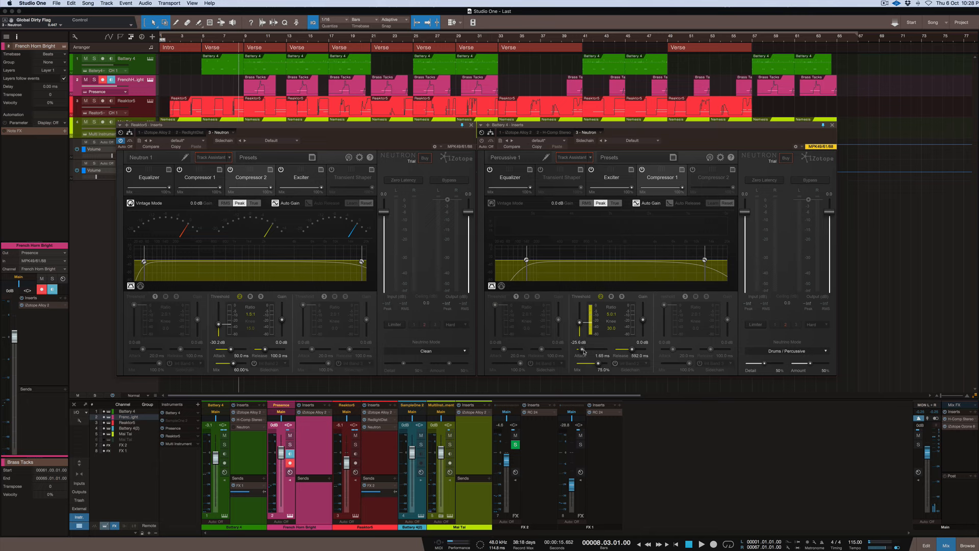
pyautogui.click(231, 350)
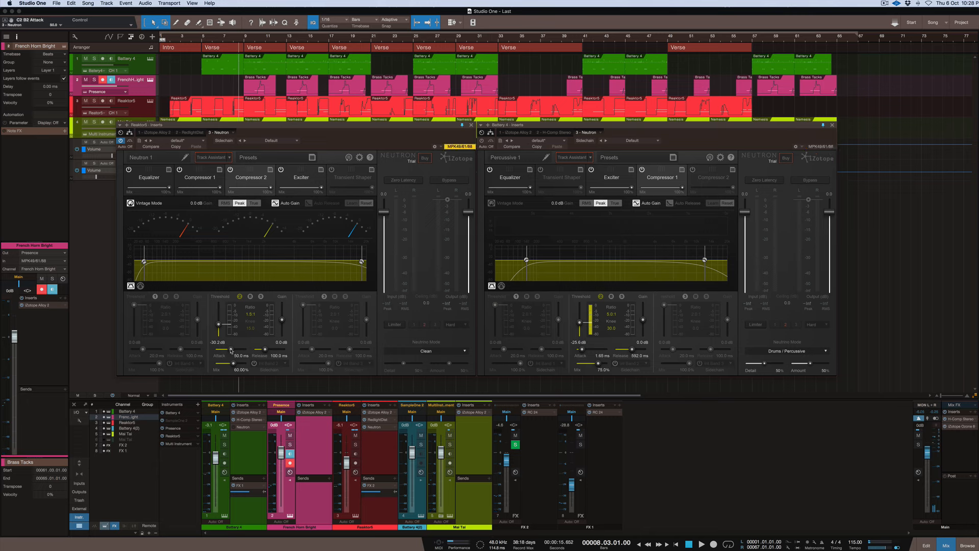
pyautogui.click(265, 350)
# - Examine the Equalizer's high-pass node and the Exciter's drive and blend settings in Reaktor5's Neutron
pyautogui.click(149, 177)
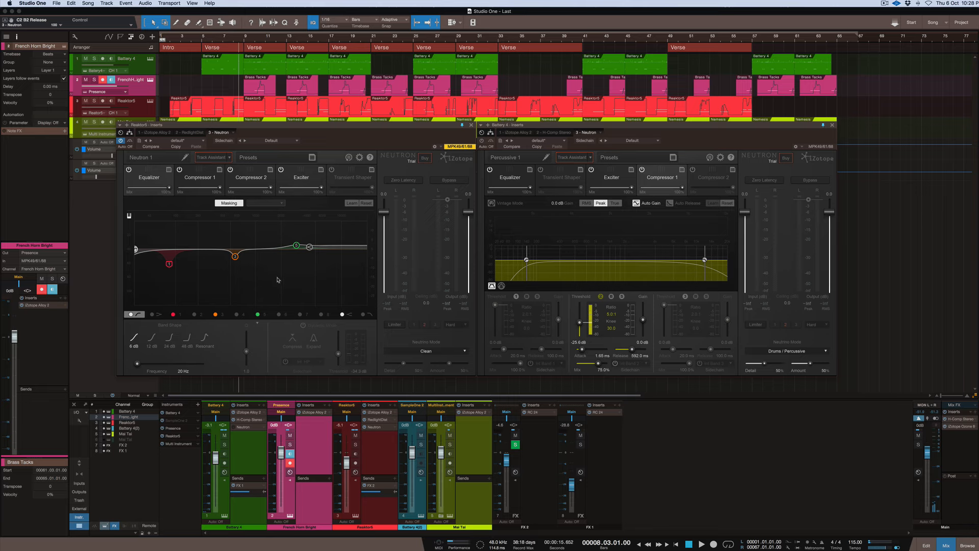
pyautogui.click(135, 249)
pyautogui.click(307, 172)
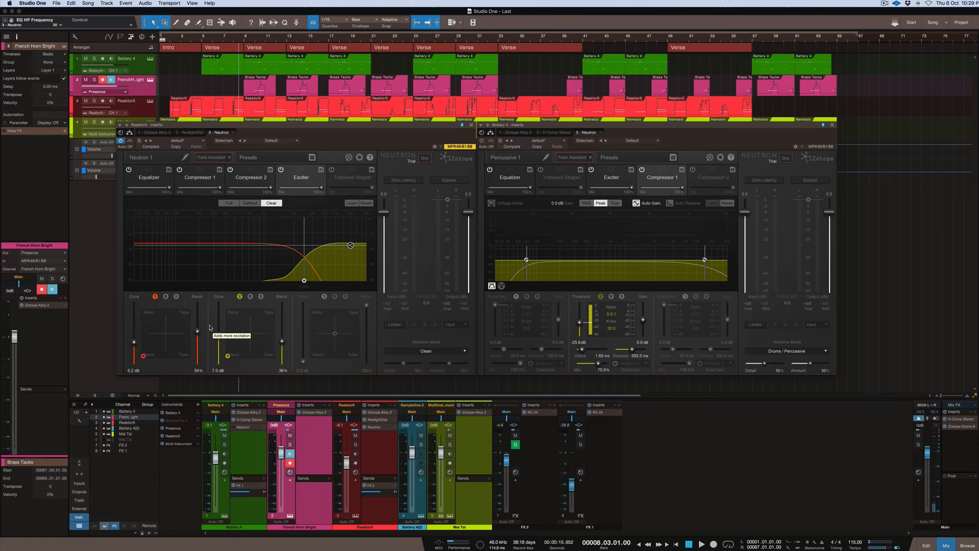
# - Audition Compressor 1 in Reaktor5's Neutron during playback and briefly toggle its low band on and off
pyautogui.click(251, 177)
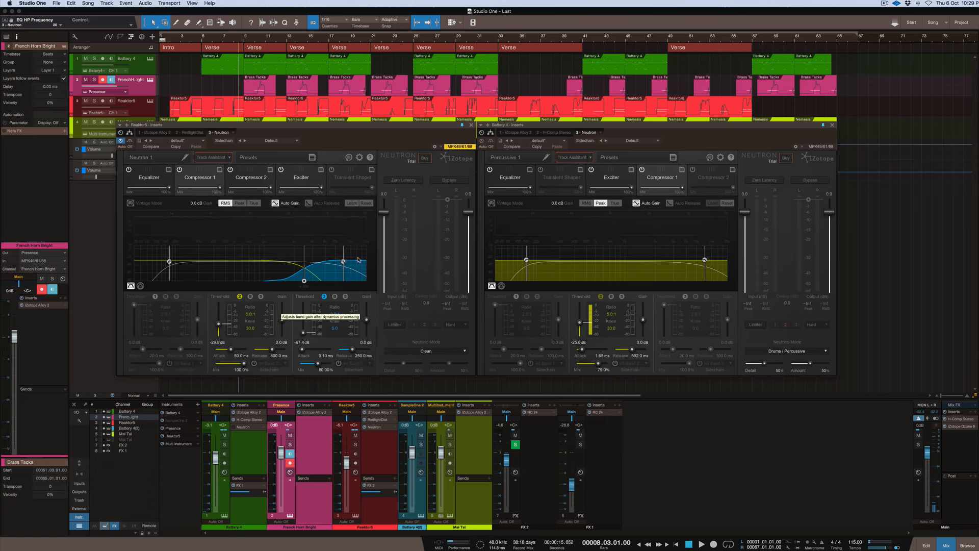
pyautogui.press('space')
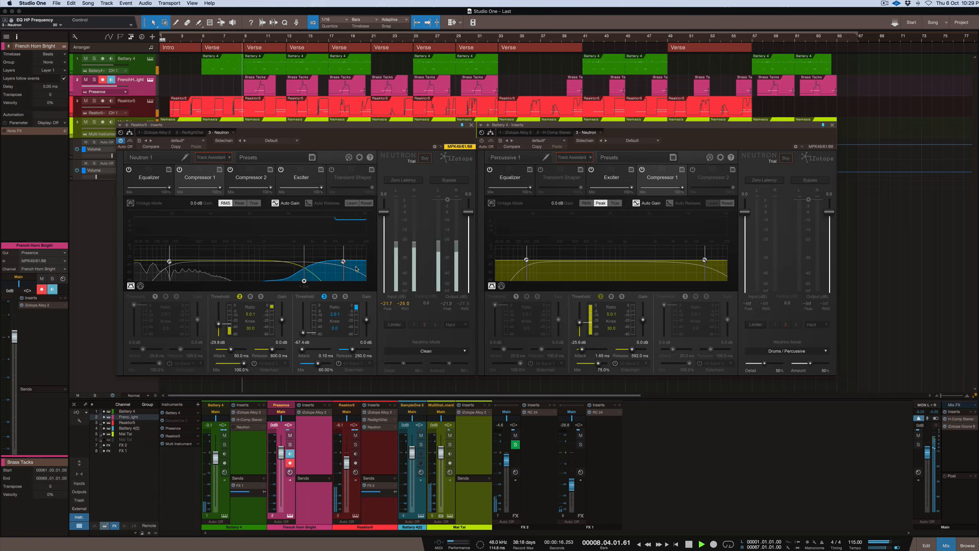
pyautogui.press('space')
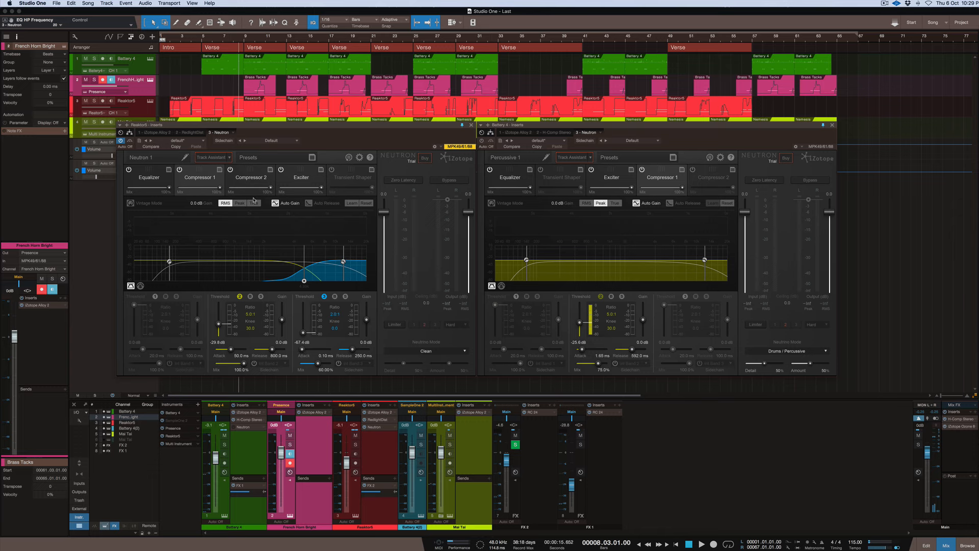
pyautogui.click(155, 296)
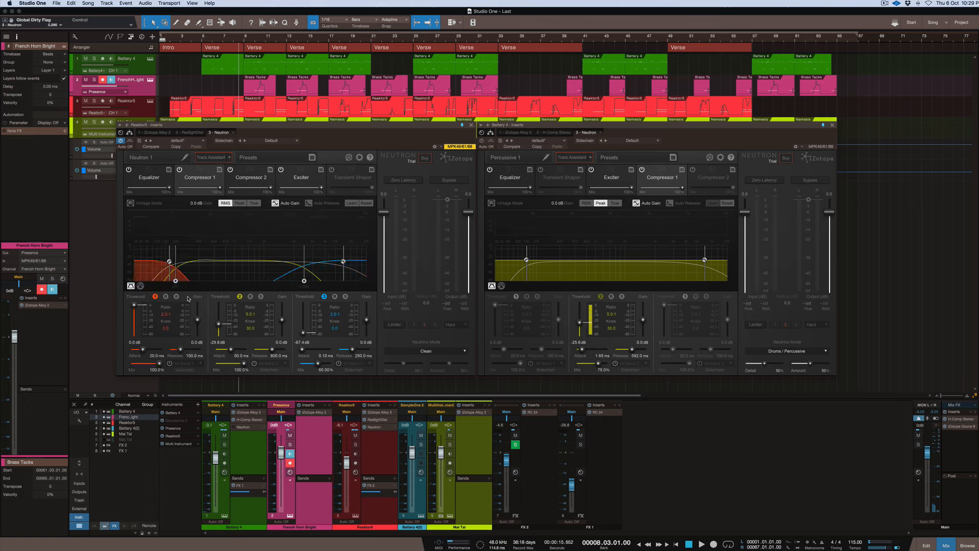
pyautogui.click(155, 296)
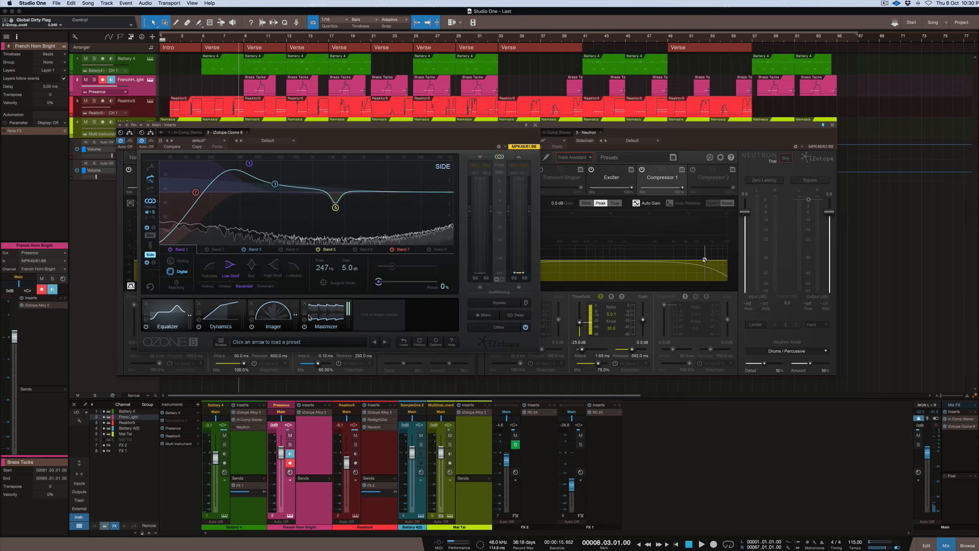
# - Show the Dynamics module of Ozone 6 on the Main channel to examine its per-band threshold and ratio settings
pyautogui.click(222, 314)
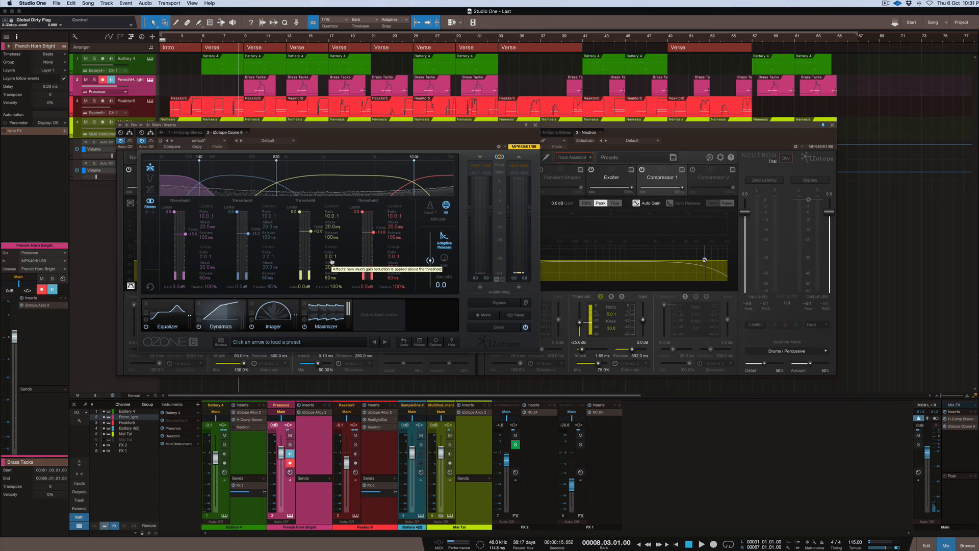
# - Browse the plug-ins by vendor and add the first DMGAudio Limitless entry to the Main channel's inserts
pyautogui.click(975, 412)
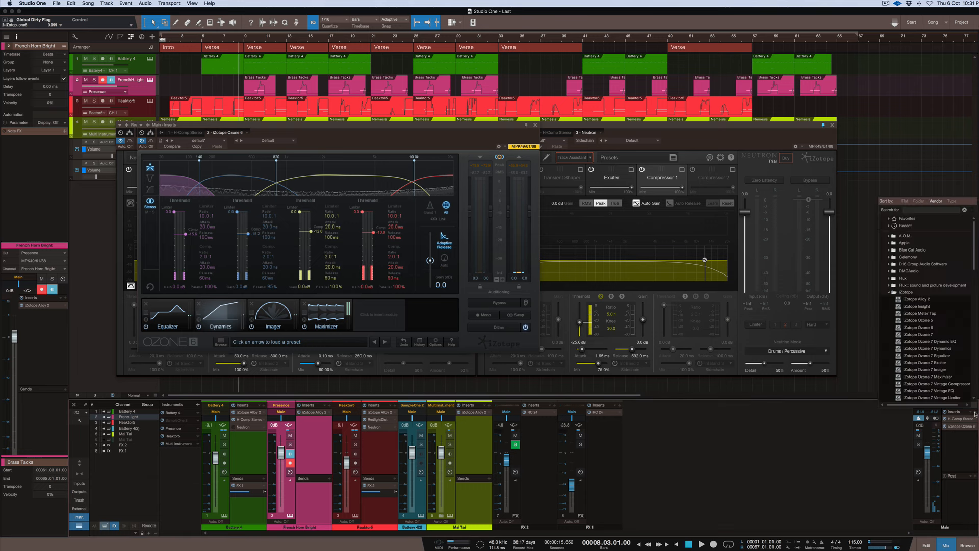
pyautogui.click(891, 293)
pyautogui.click(890, 293)
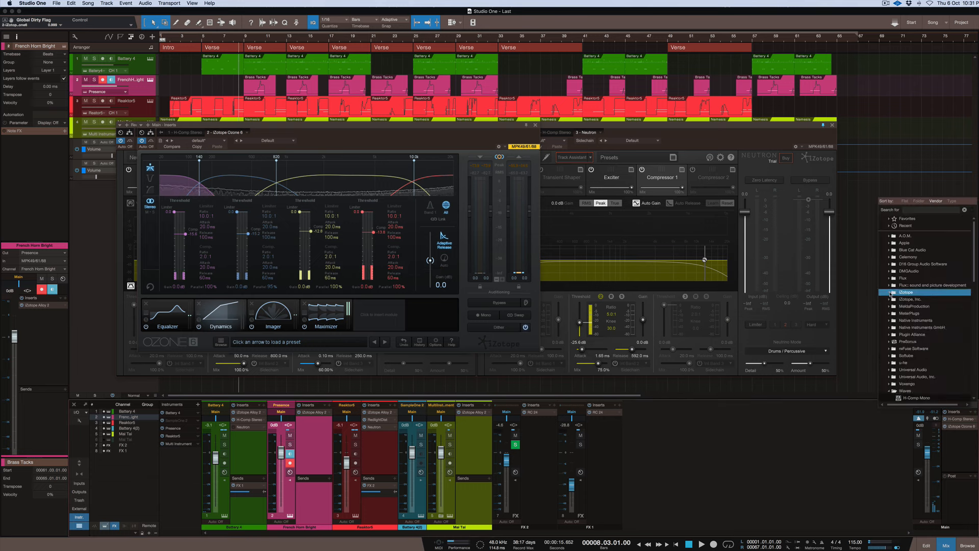
pyautogui.click(888, 236)
pyautogui.click(889, 237)
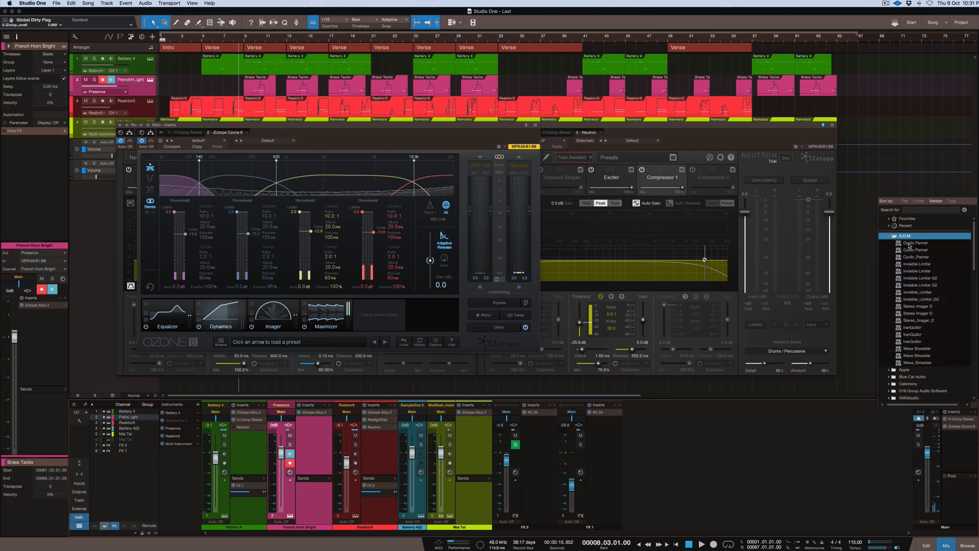
pyautogui.click(888, 236)
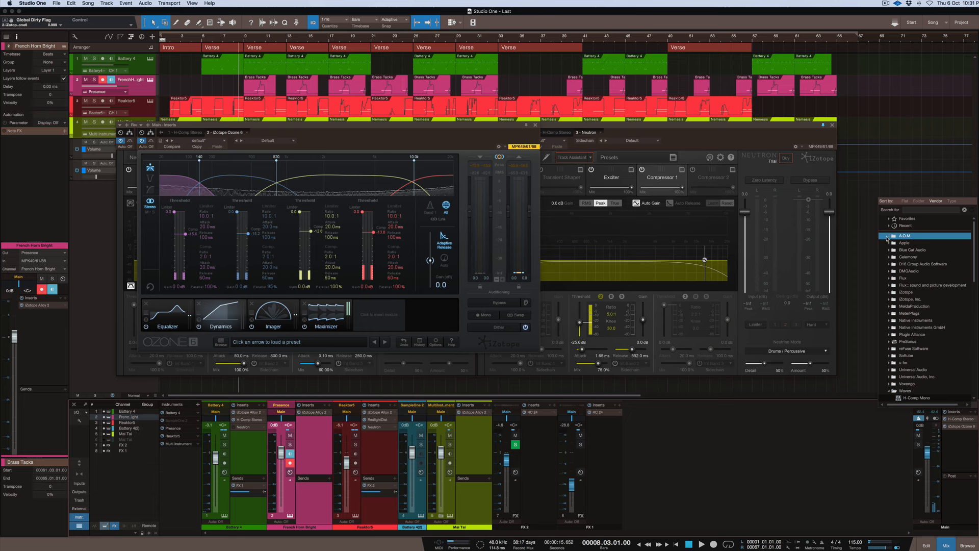
pyautogui.click(886, 258)
pyautogui.click(889, 264)
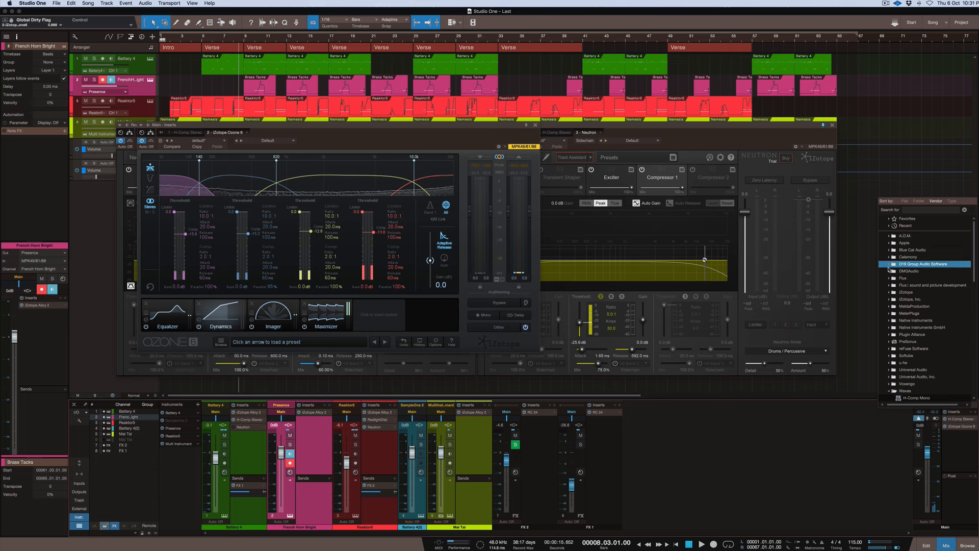
pyautogui.click(888, 271)
pyautogui.click(889, 271)
pyautogui.click(892, 278)
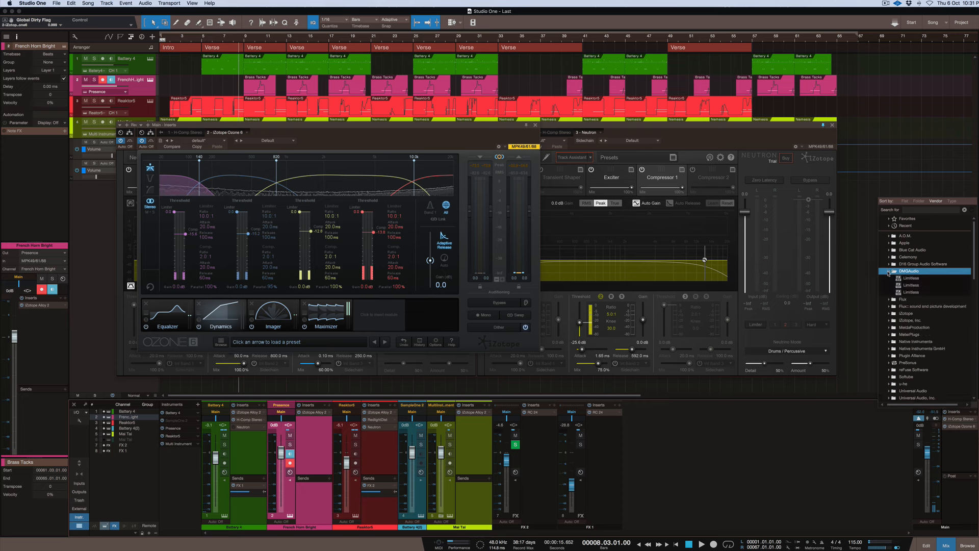
pyautogui.moveTo(902, 279); pyautogui.dragTo(751, 304)
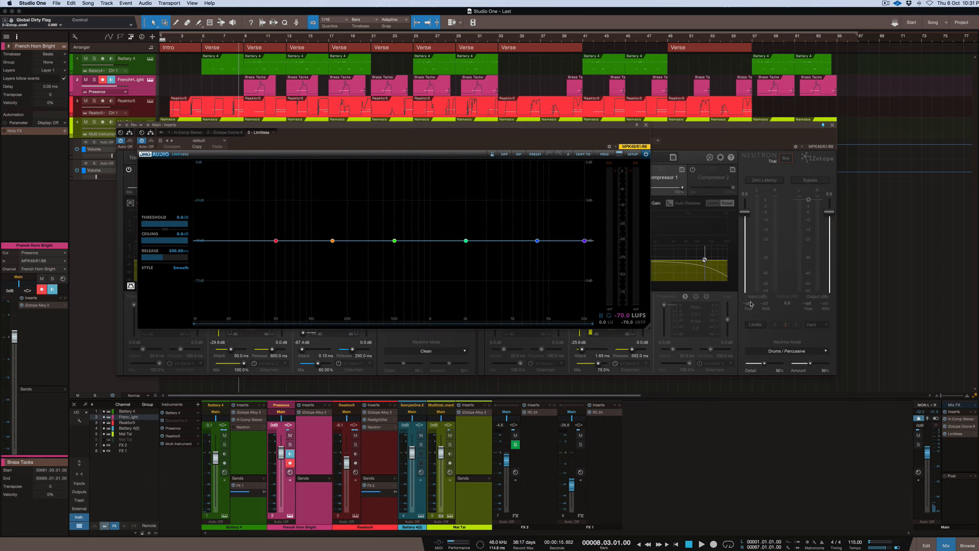
# - Check band 1 in Limitless, close its window, and remove the plug-in from the Main channel's inserts
pyautogui.click(276, 241)
pyautogui.moveTo(275, 241)
pyautogui.click(645, 126)
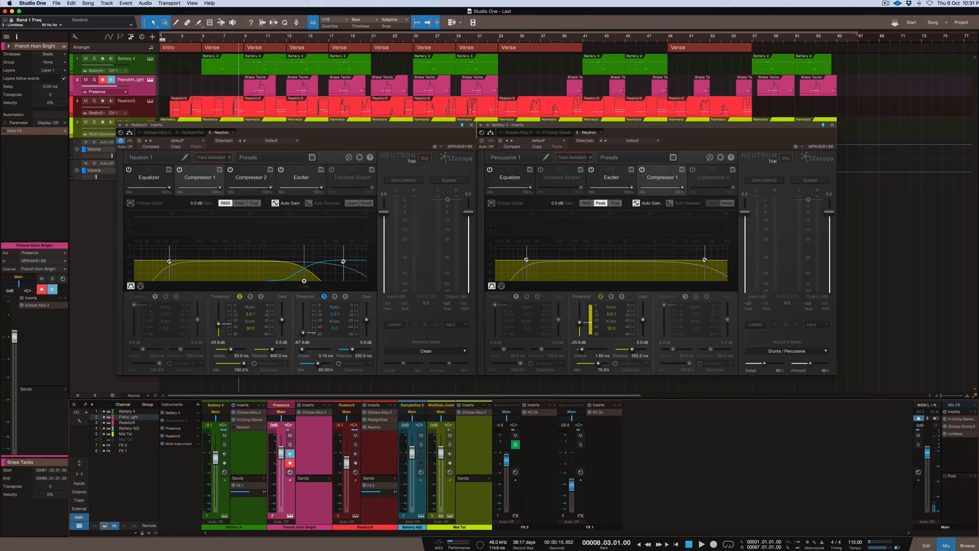
pyautogui.rightClick(969, 434)
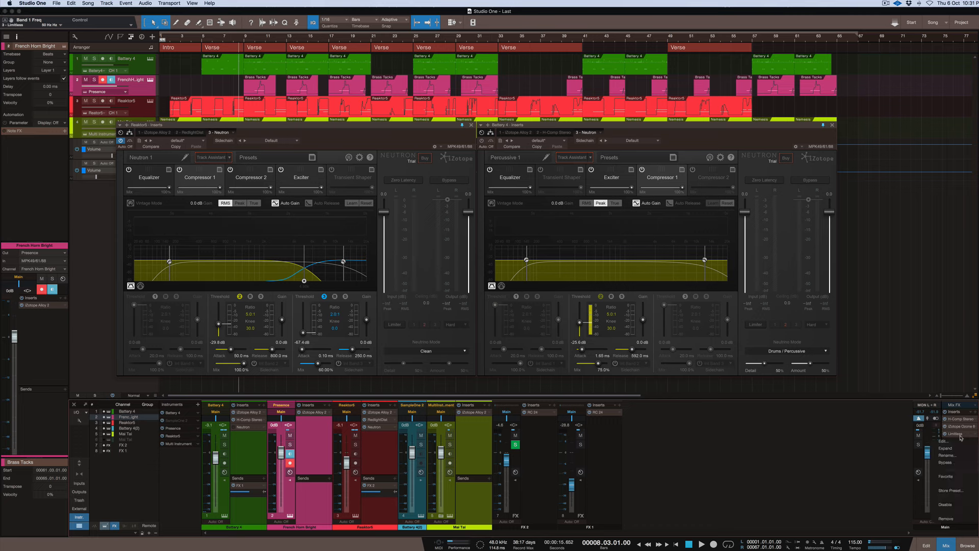
pyautogui.click(954, 518)
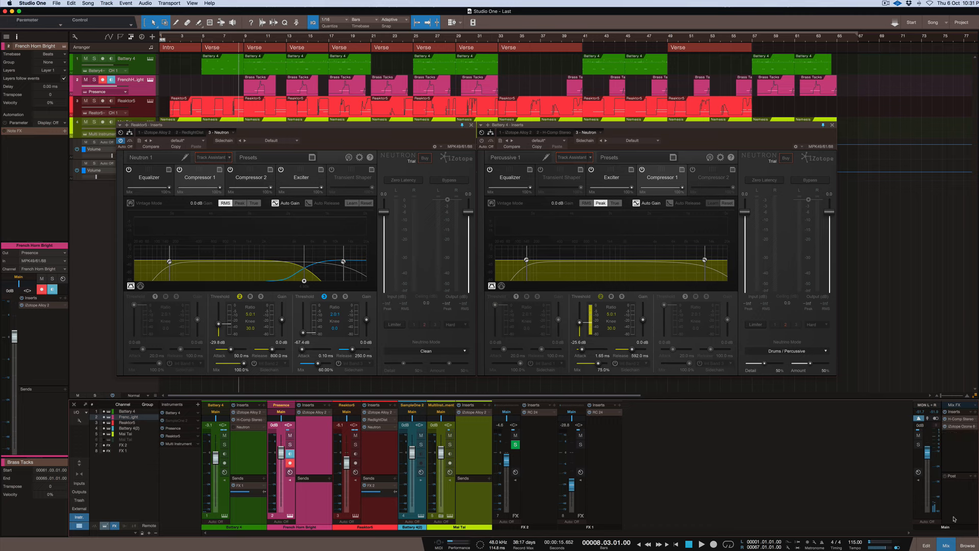
# - Add the second DMGAudio Limitless entry to the Main channel's inserts and enlarge its window
pyautogui.click(970, 413)
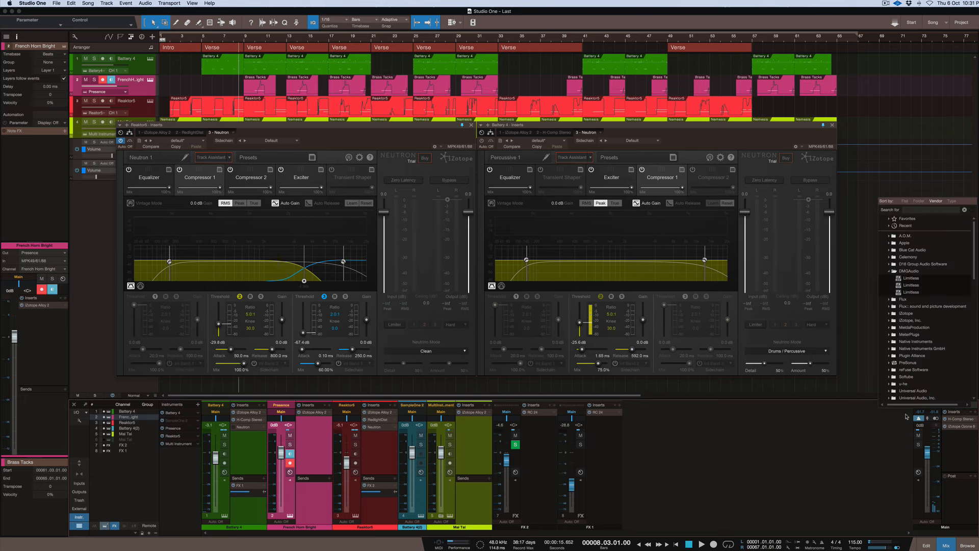
pyautogui.click(906, 286)
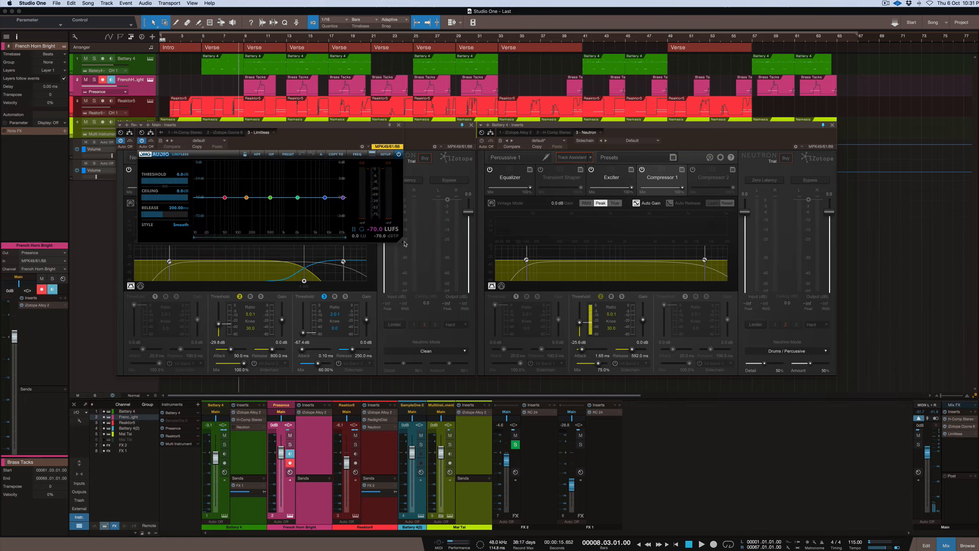
pyautogui.moveTo(403, 242); pyautogui.dragTo(787, 303)
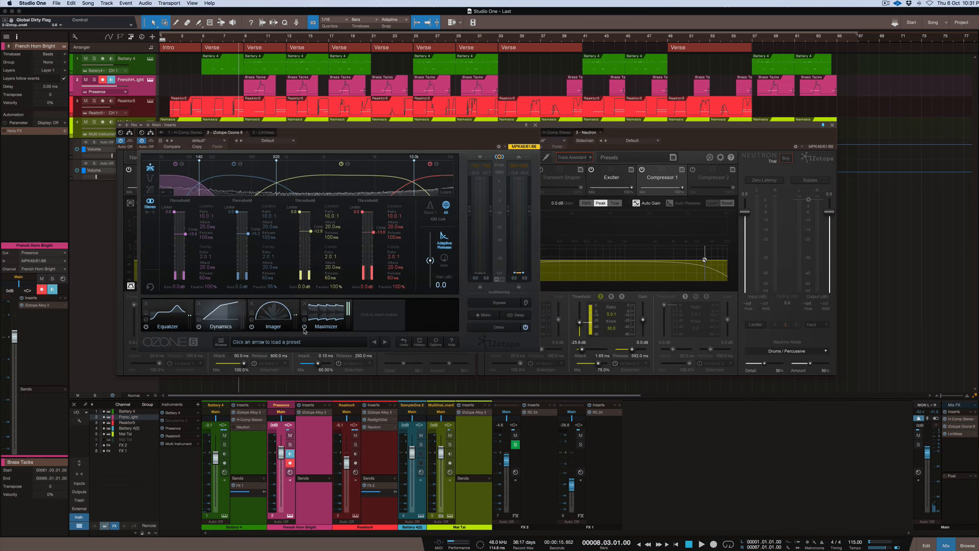
# - Bypass the Maximizer in Ozone 6 on the Main channel, then play the song briefly with the Limitless window open
pyautogui.click(304, 327)
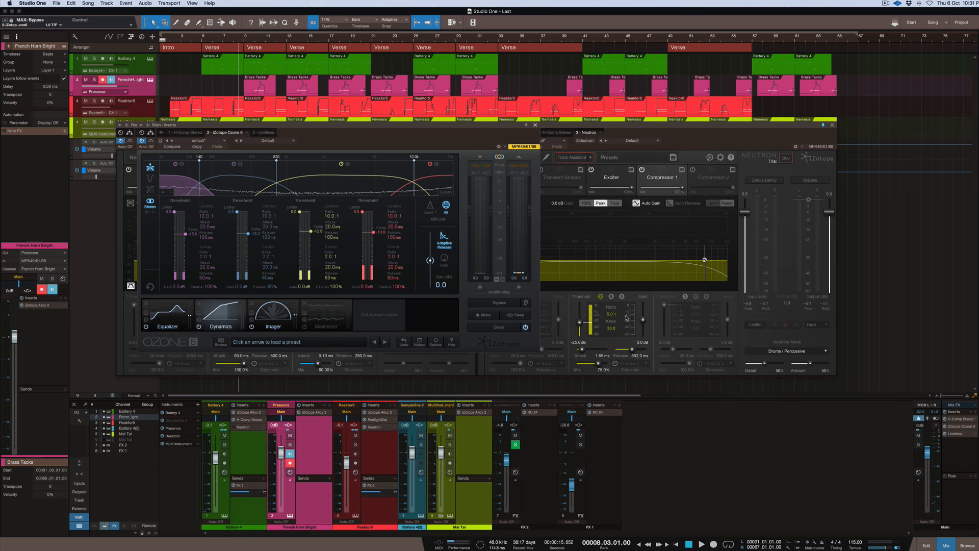
pyautogui.click(535, 125)
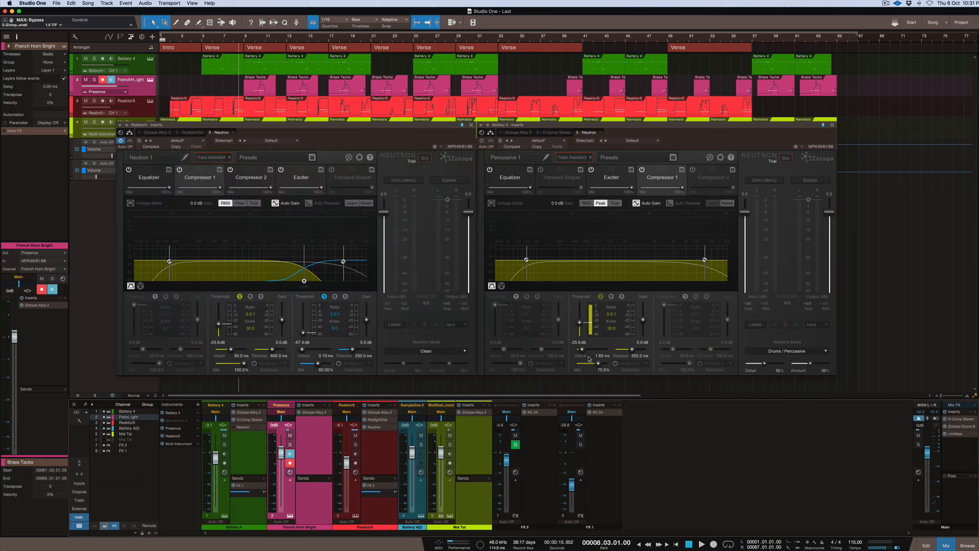
pyautogui.click(955, 433)
pyautogui.press('space')
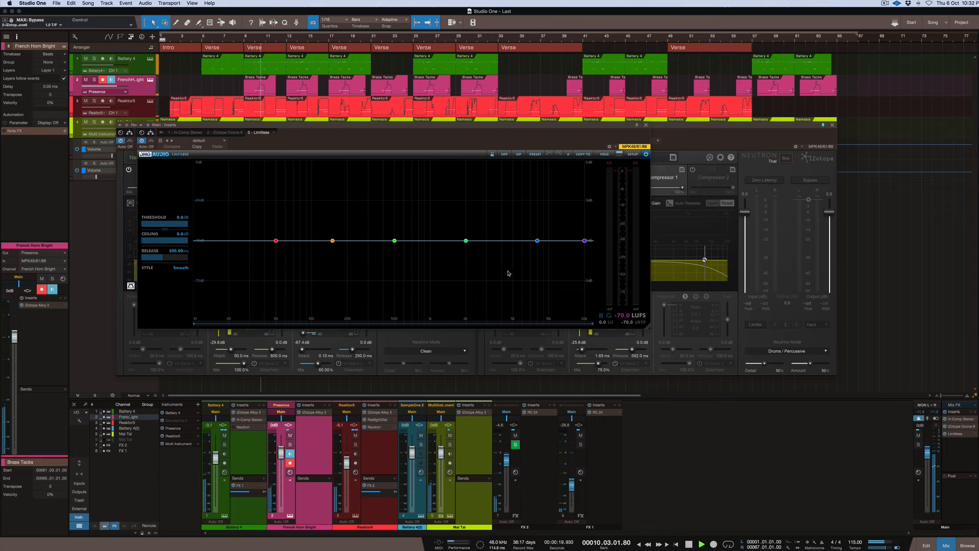
pyautogui.press('space')
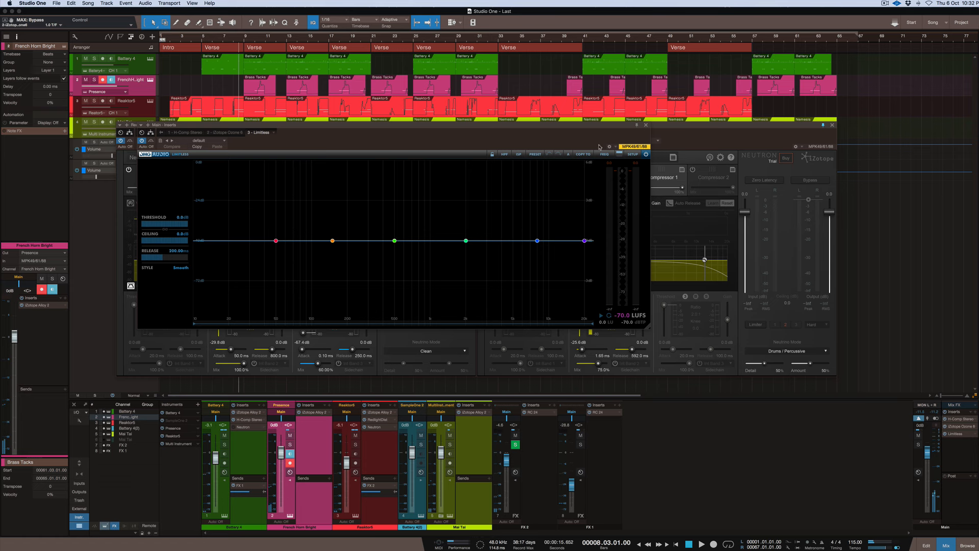
# - Close the Limitless window and remove the plug-in from the Main channel's inserts
pyautogui.click(645, 125)
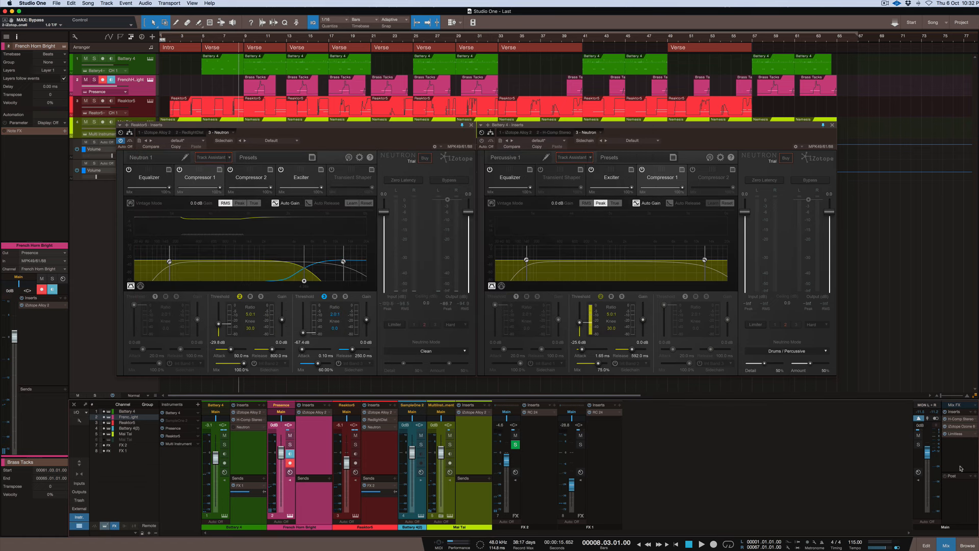
pyautogui.rightClick(948, 434)
pyautogui.click(946, 518)
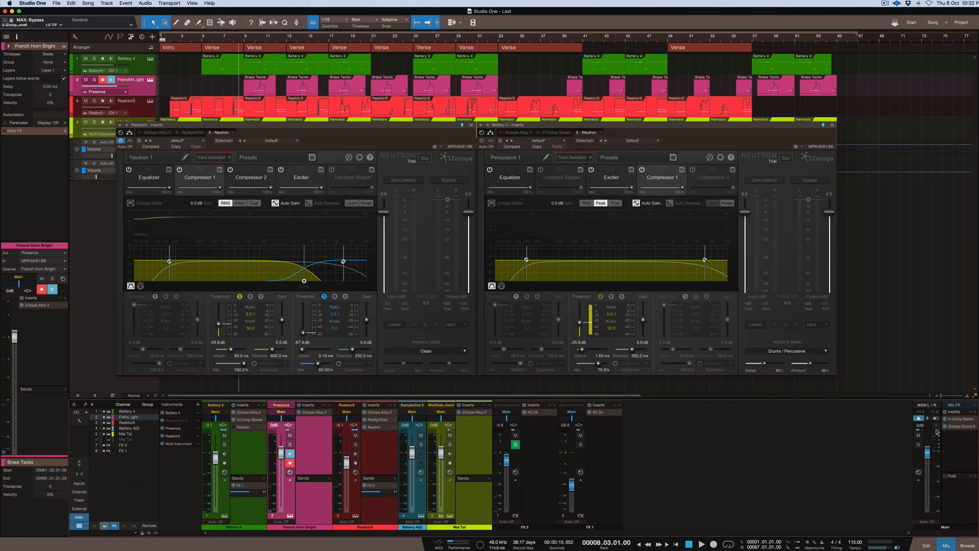
# - Re-enable the Maximizer in Ozone 6 on the Main channel and close the plug-in's window
pyautogui.doubleClick(956, 426)
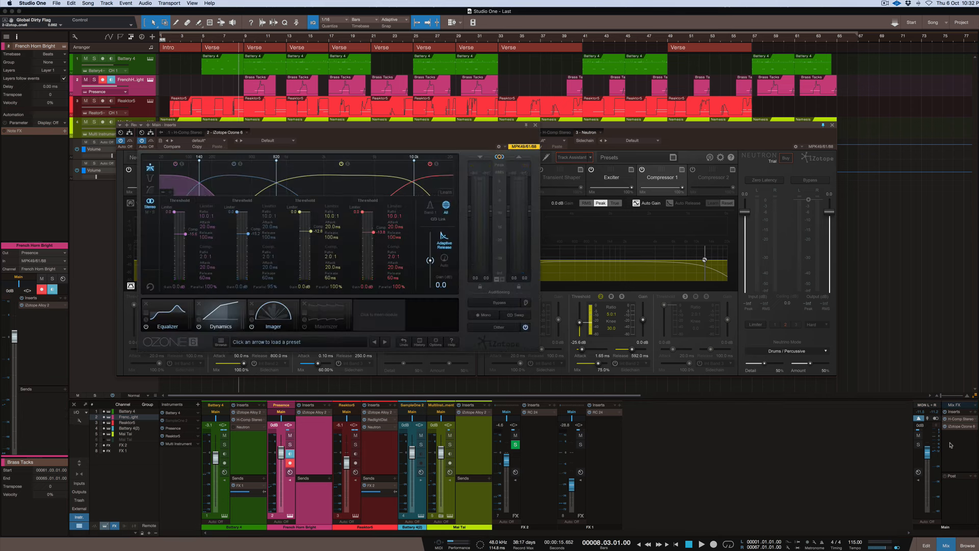
pyautogui.click(305, 326)
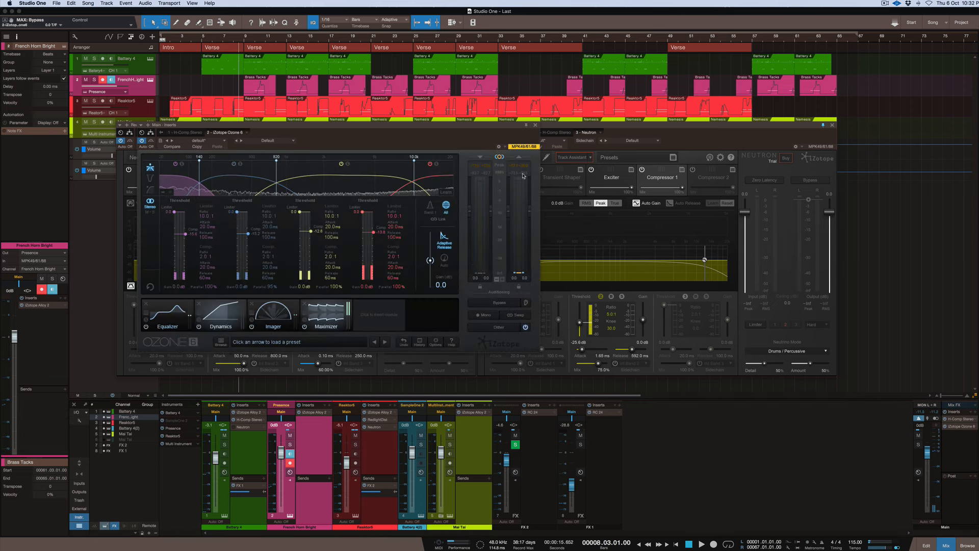
pyautogui.click(535, 124)
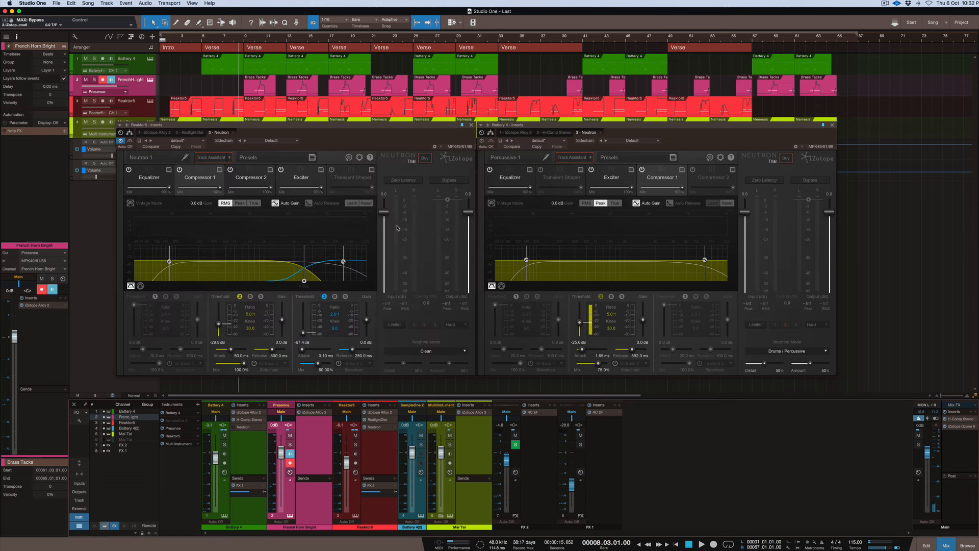
# - Show the Equalizer module of Neutron on the Reaktor5 channel to examine its EQ curve
pyautogui.click(328, 128)
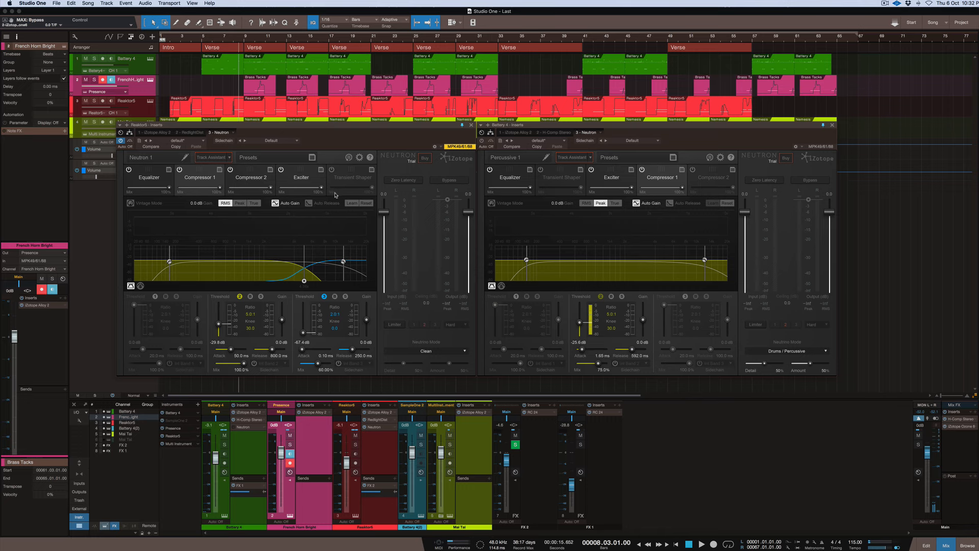
pyautogui.click(160, 179)
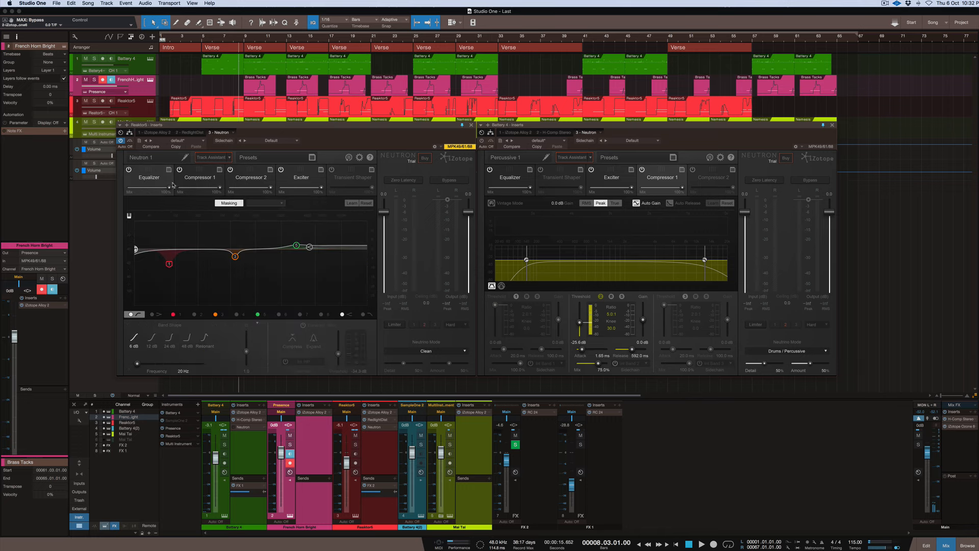